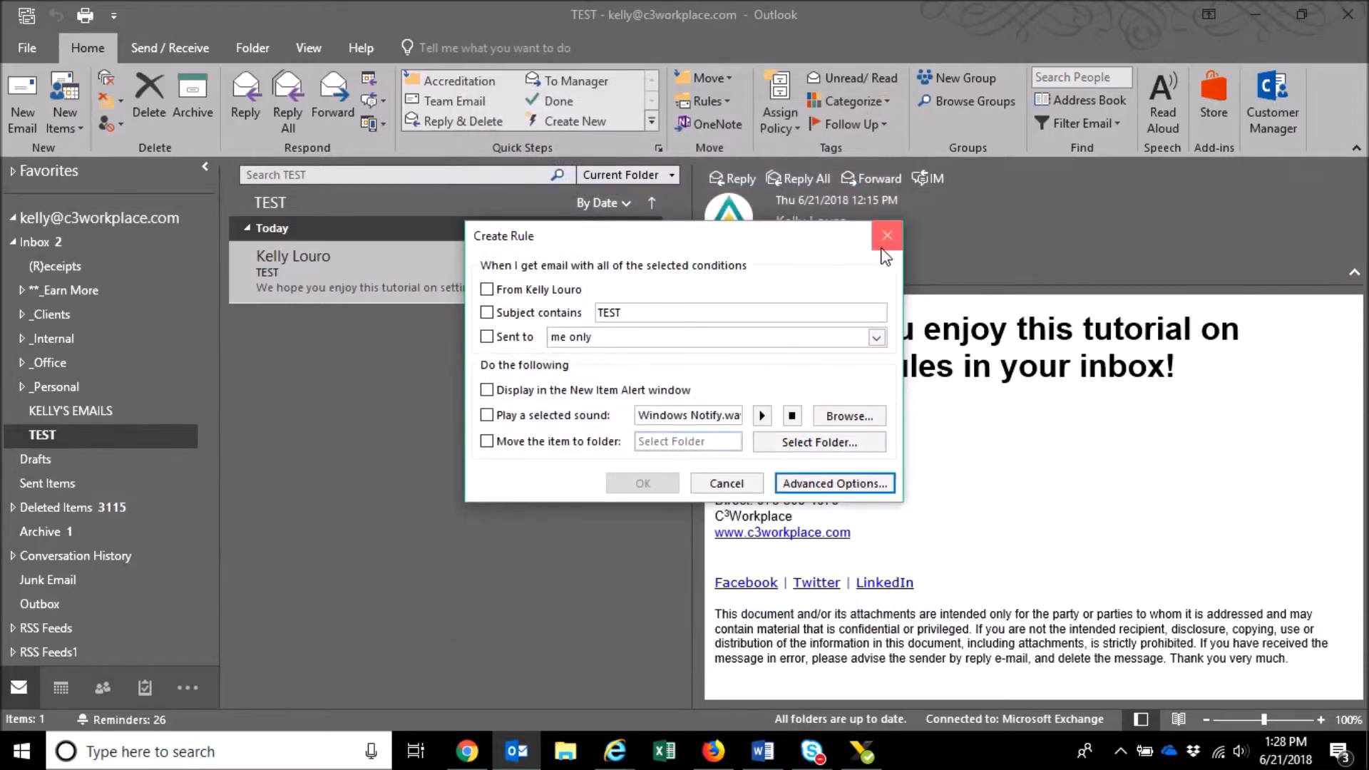
- Dismiss the quick Create Rule box and open Manage Rules & Alerts
left_click(886, 237)
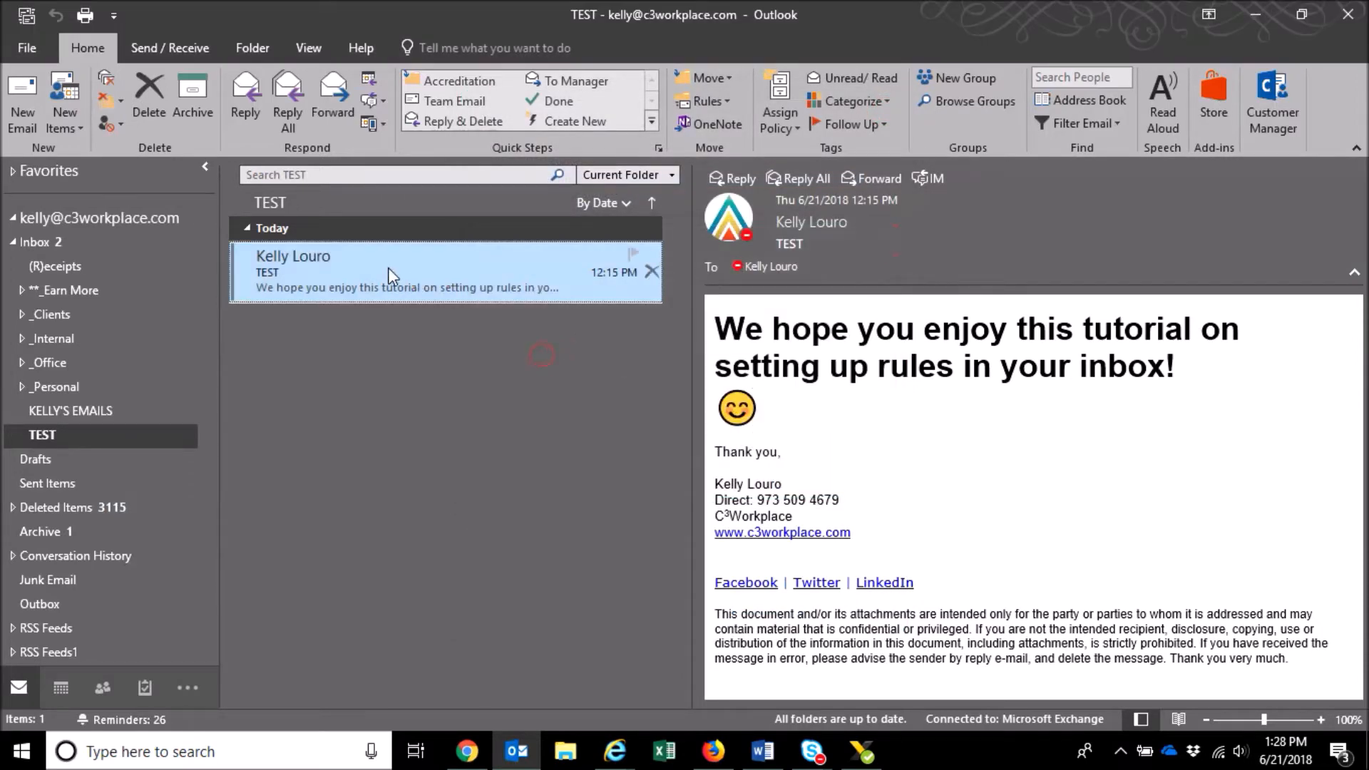
left_click(727, 101)
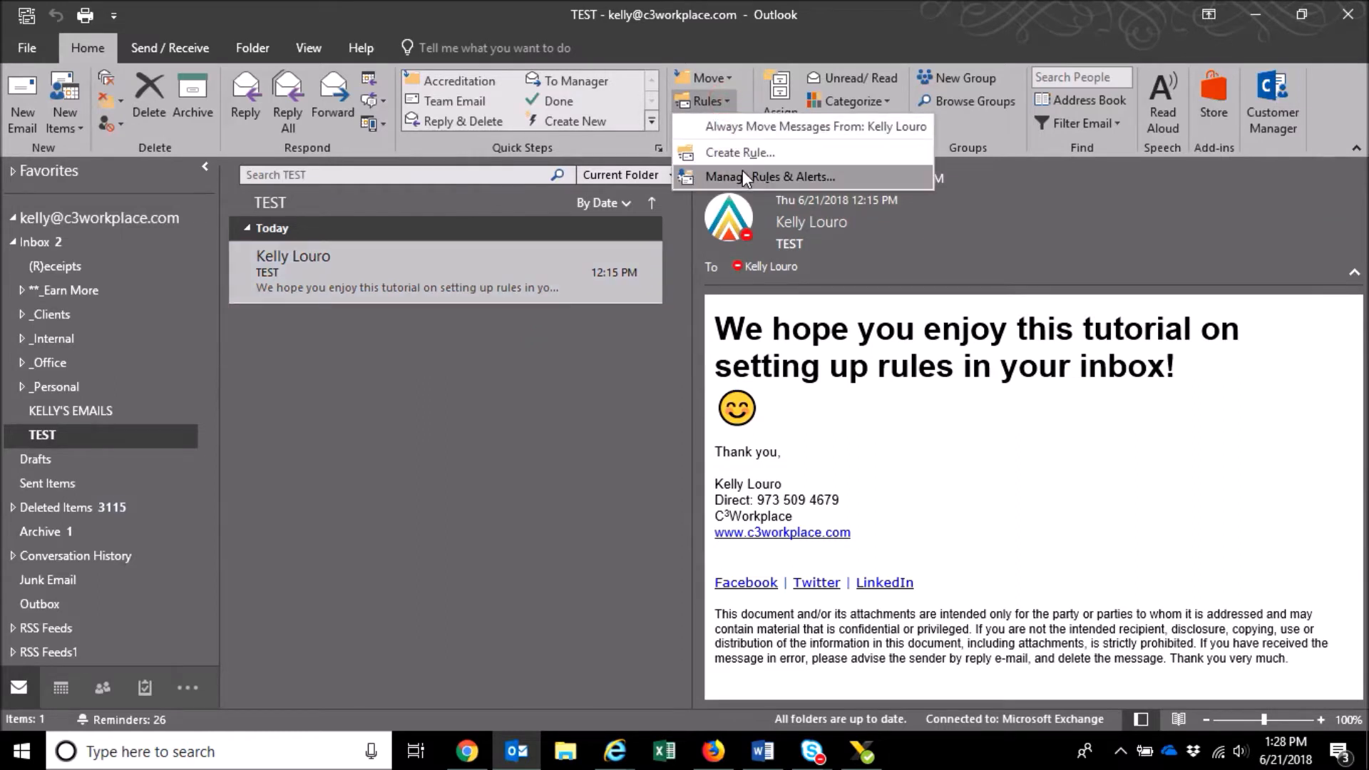
left_click(811, 178)
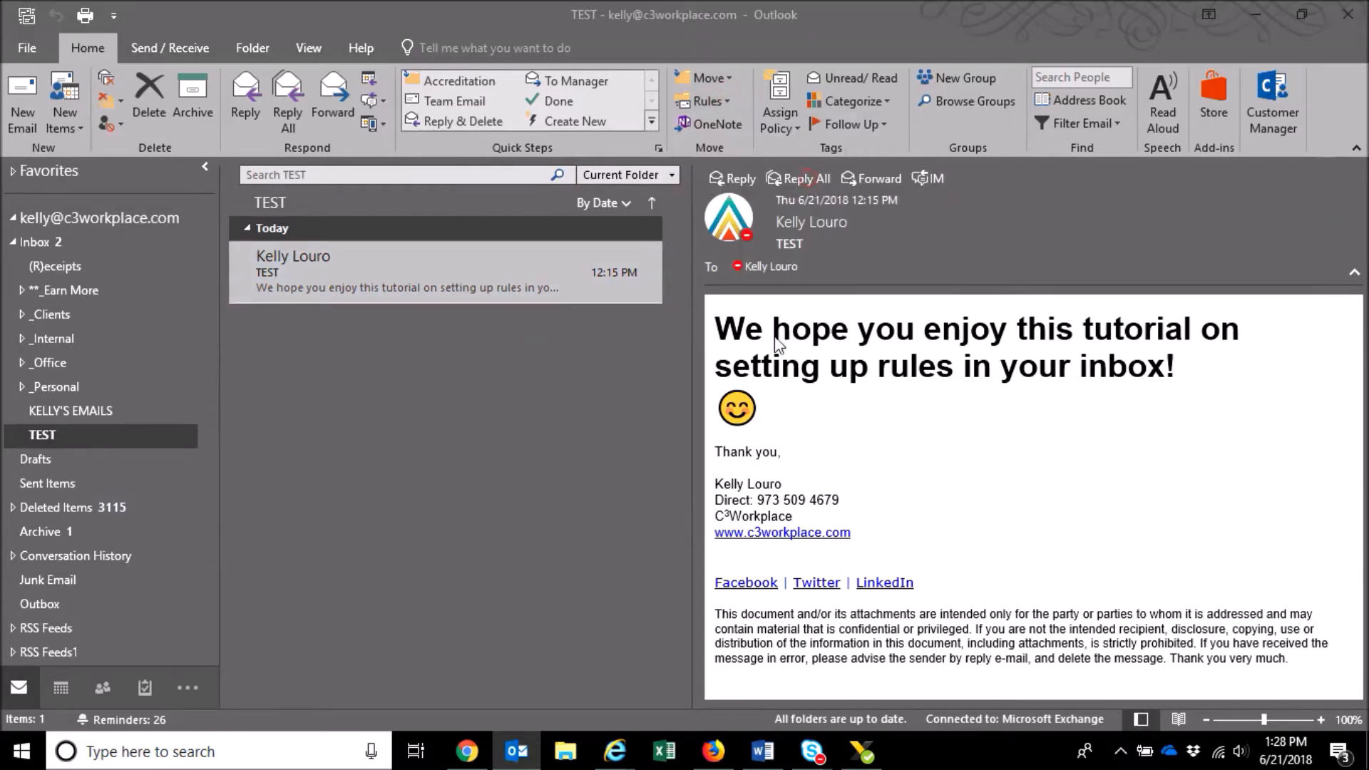
- Inspect the existing rule's sender condition and destination folder links in its description
left_click(475, 405)
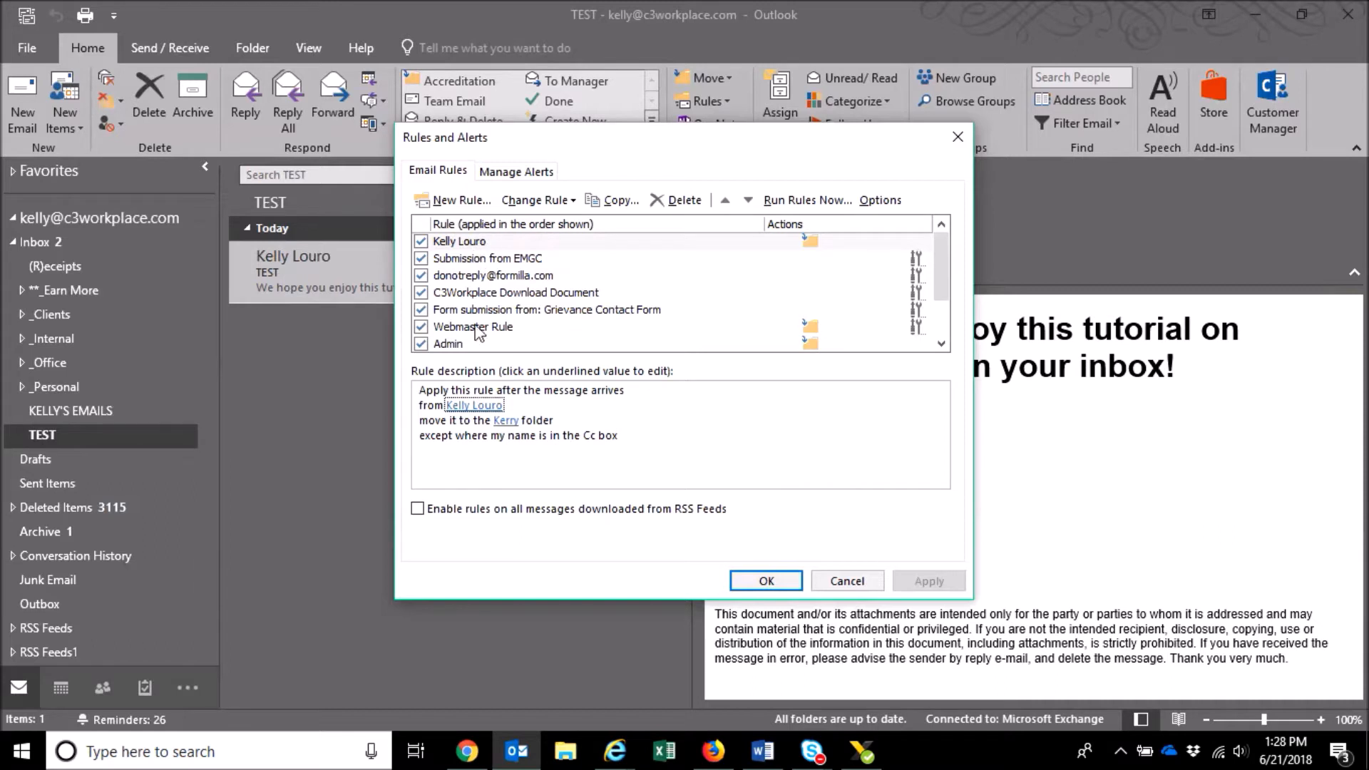
scroll(510, 299, "down", 1)
scroll(539, 290, "up", 1)
left_click(506, 420)
scroll(568, 324, "down", 1)
scroll(569, 324, "up", 1)
- Start a new 'Move messages from someone to a folder' rule and review its conditions list
left_click(436, 201)
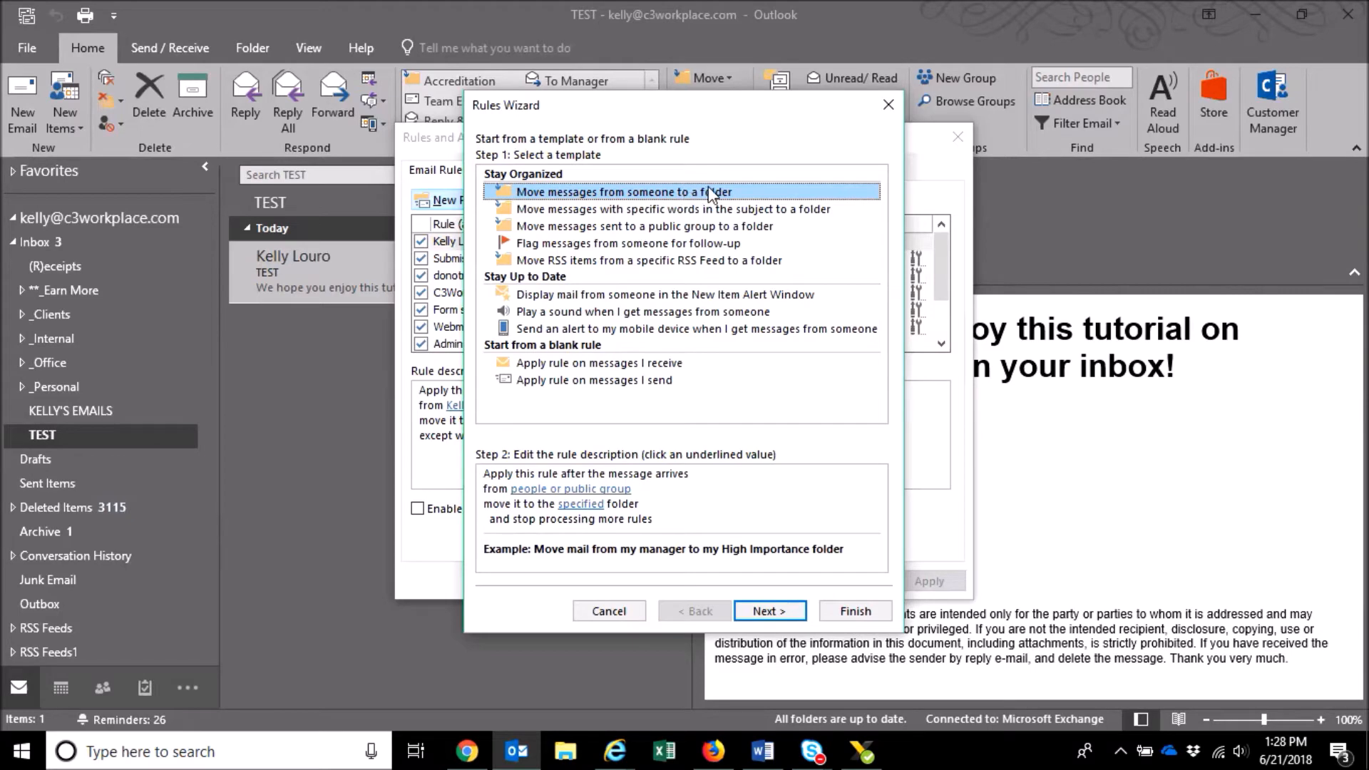
left_click(767, 611)
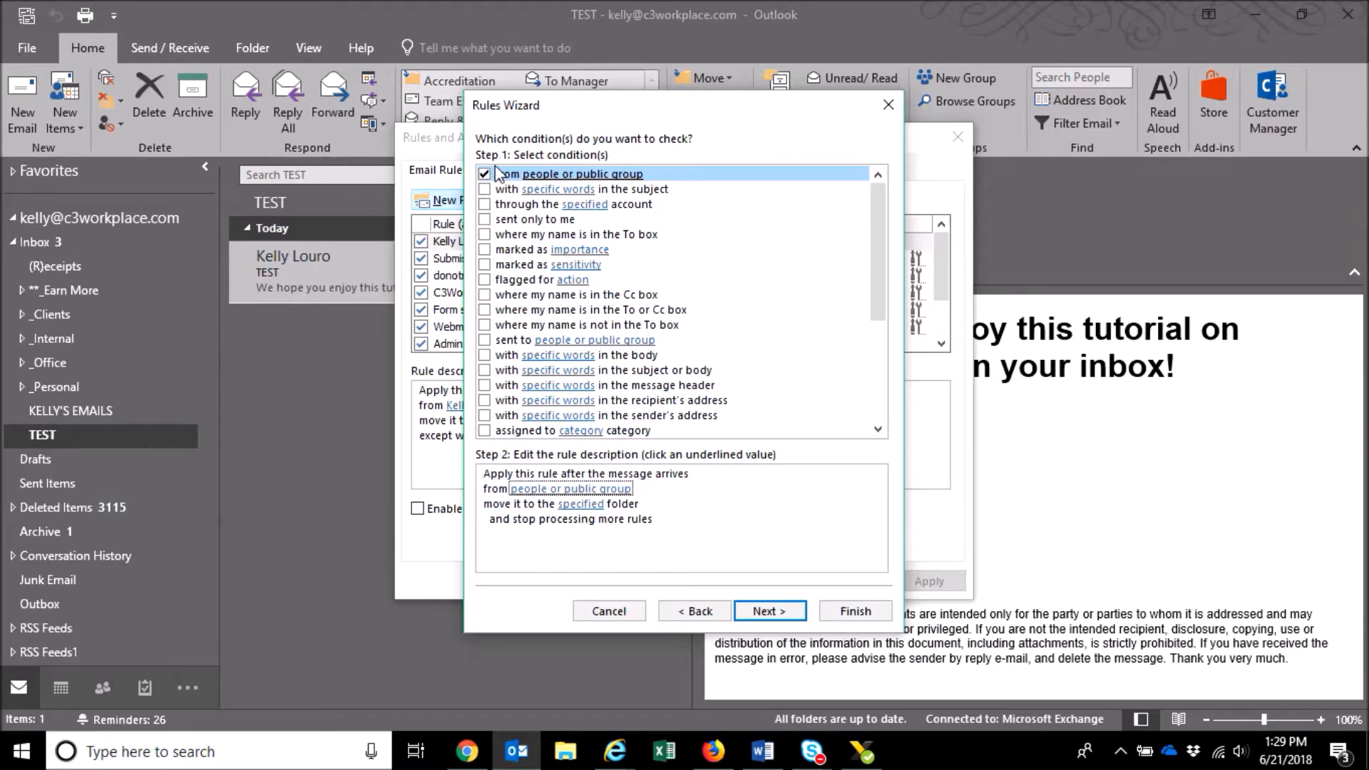
scroll(505, 221, "down", 1)
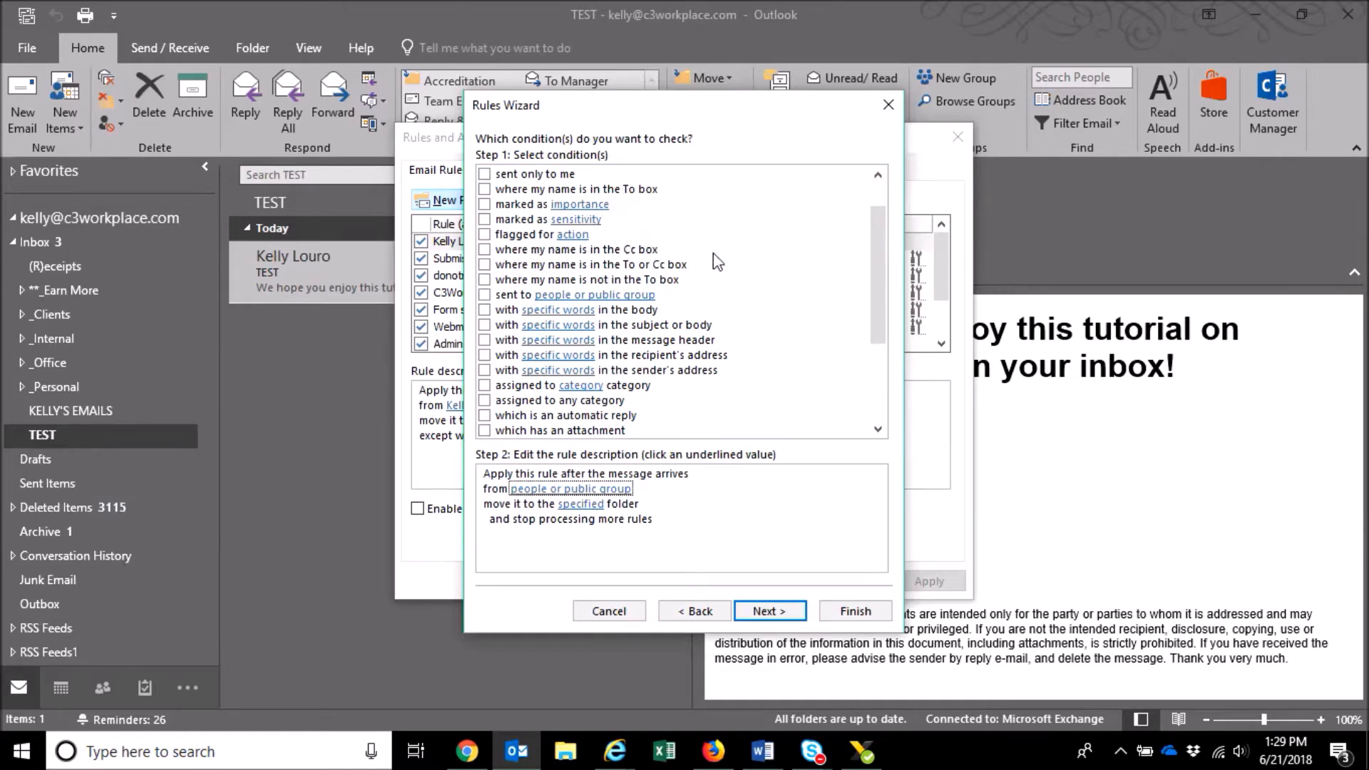
scroll(741, 269, "down", 2)
scroll(742, 269, "down", 2)
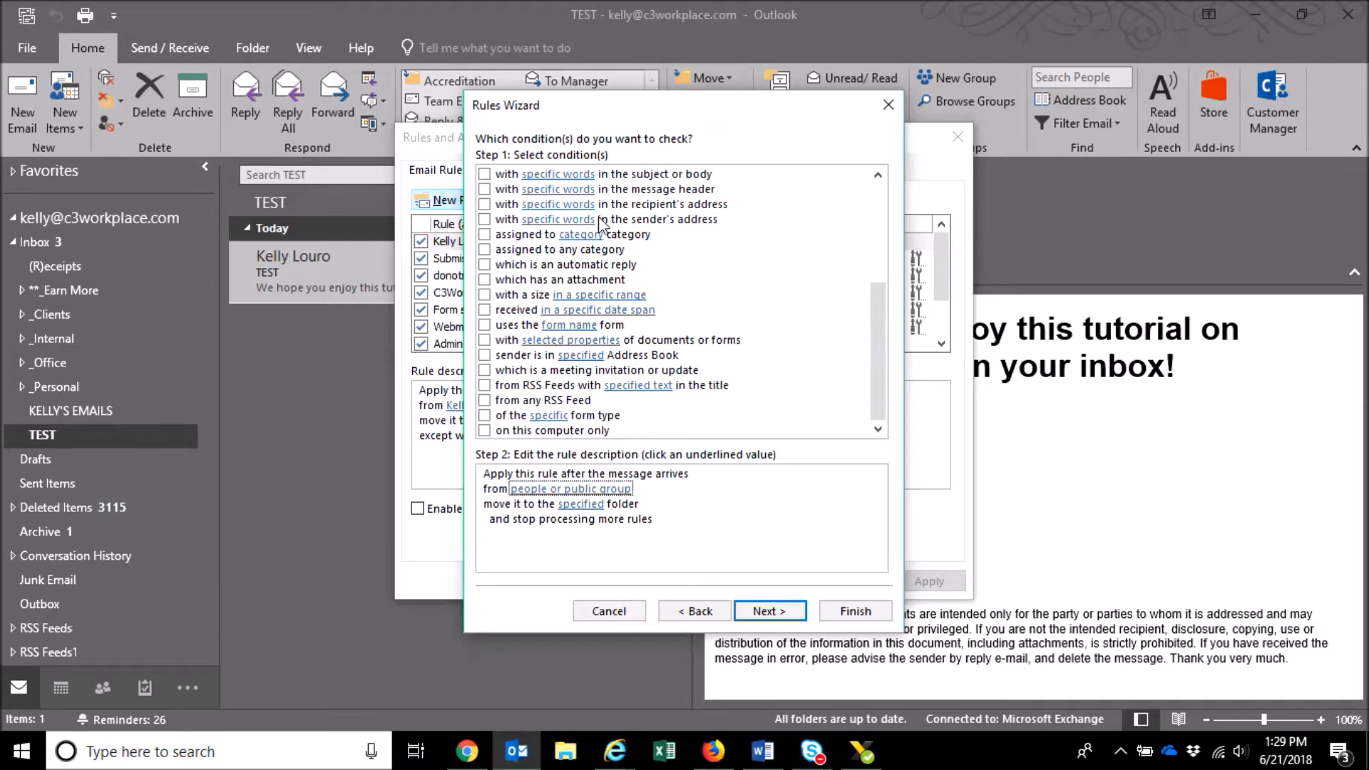
scroll(579, 316, "up", 2)
scroll(579, 317, "up", 3)
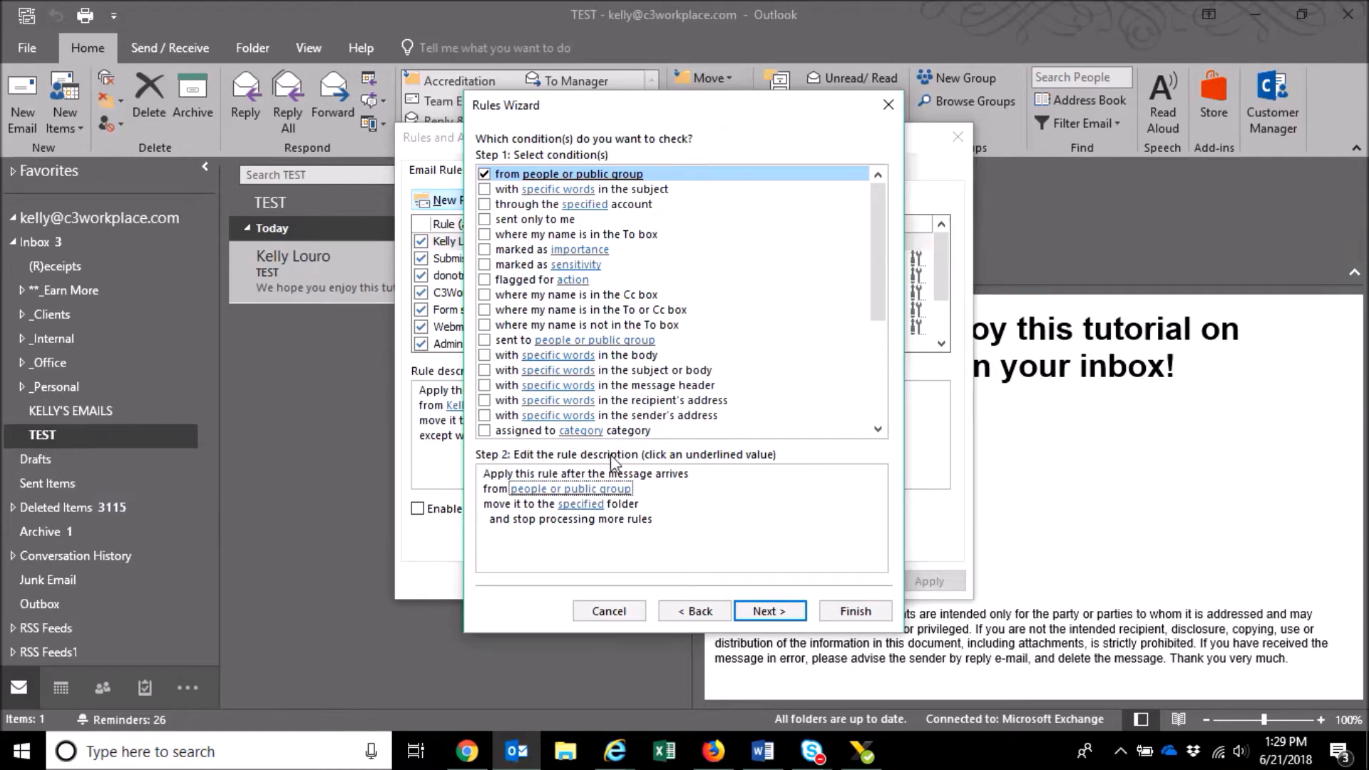
- Set the rule's 'from people or public group' condition to the TEST message sender's e-mail address
left_click(539, 490)
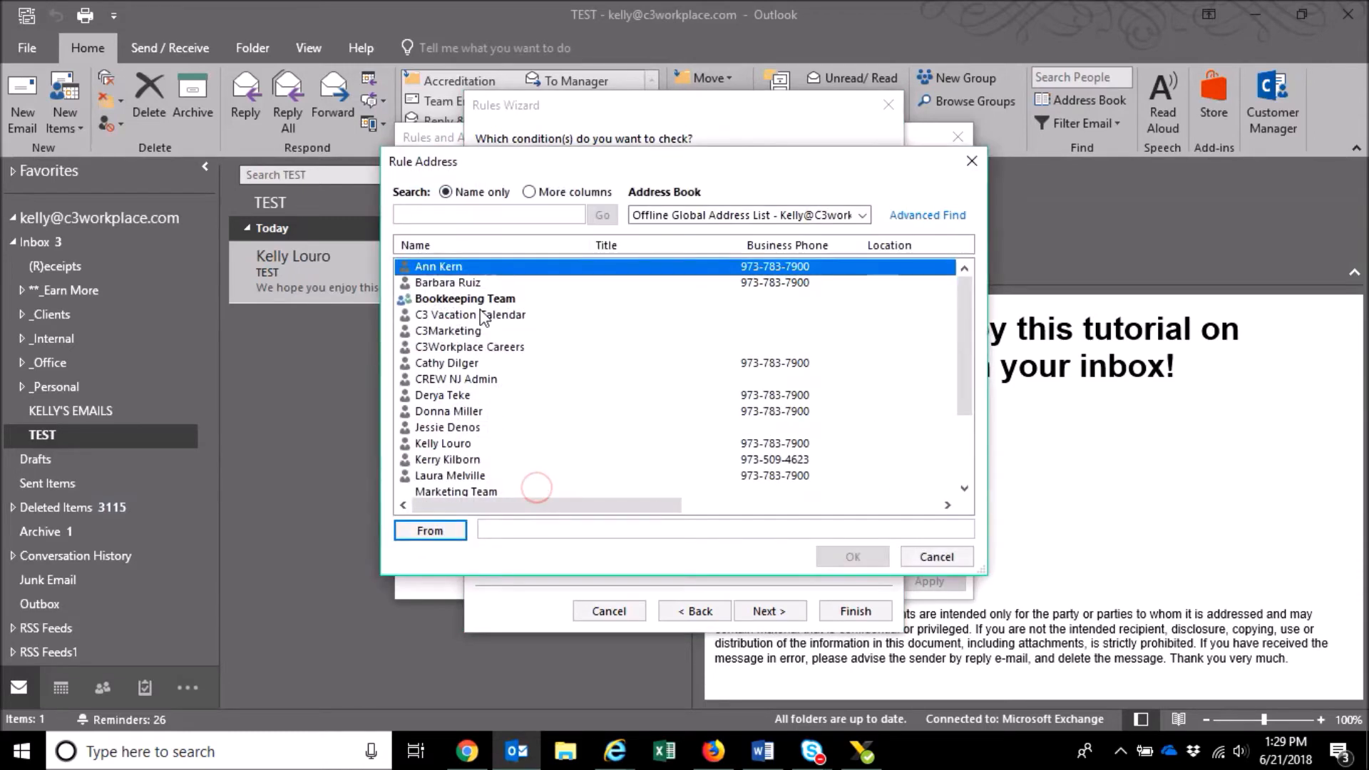
left_click(454, 443)
left_click(504, 529)
left_click(538, 524)
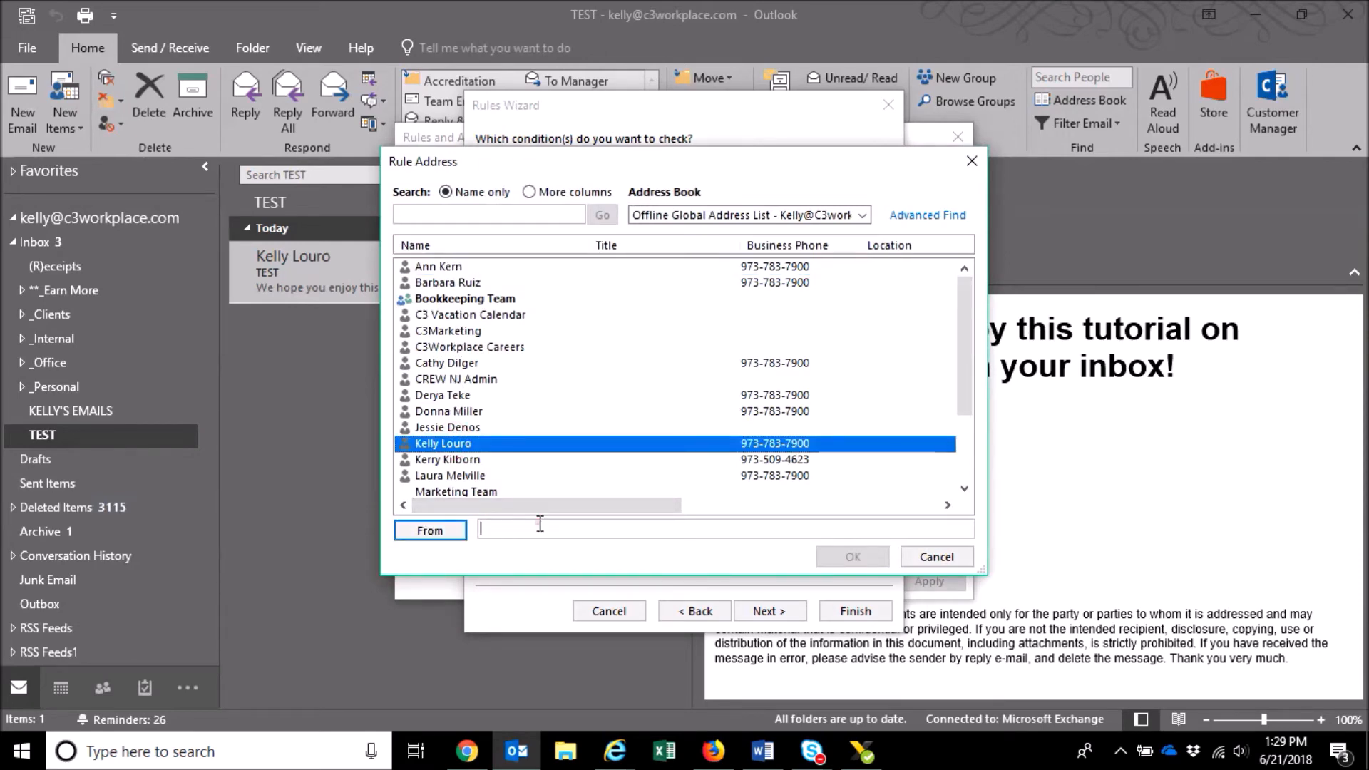
left_click(867, 557)
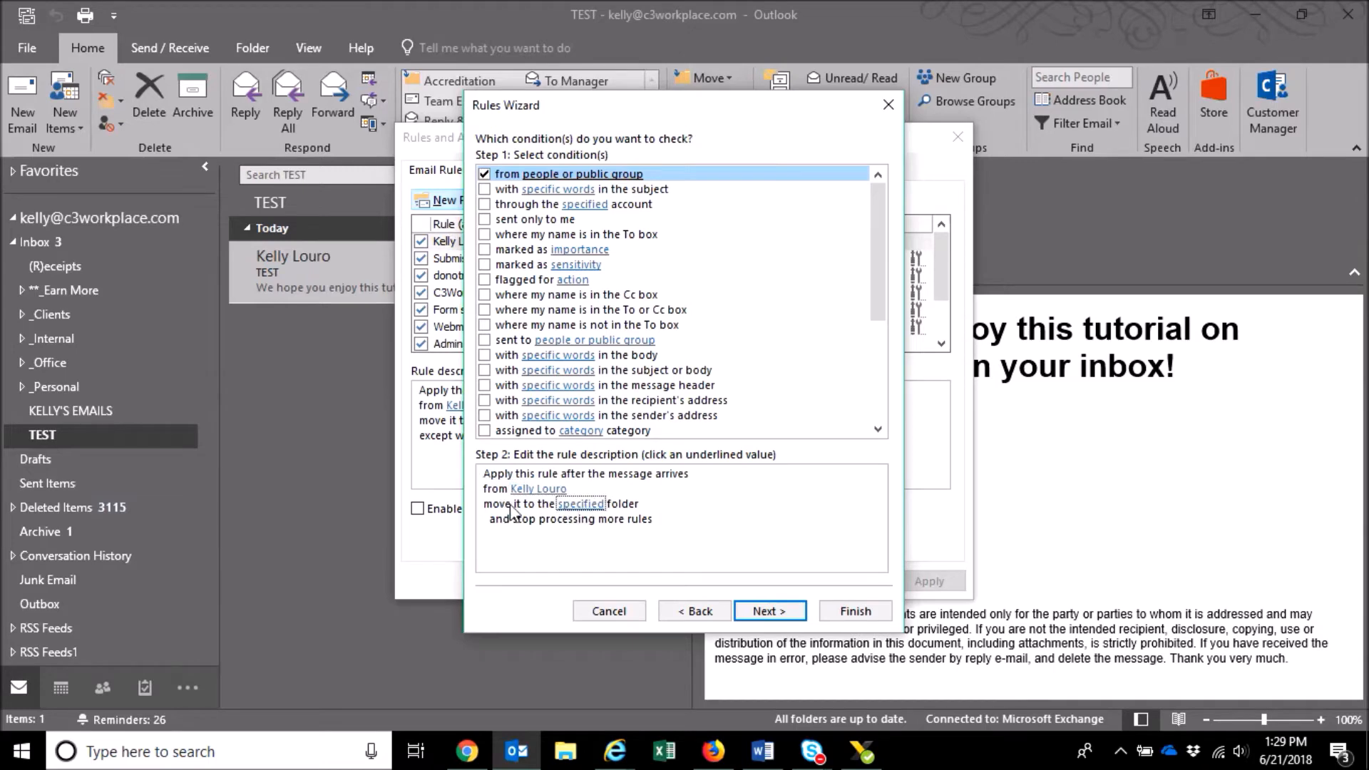
- Choose KELLY'S EMAILS as the folder the rule moves messages into
left_click(592, 505)
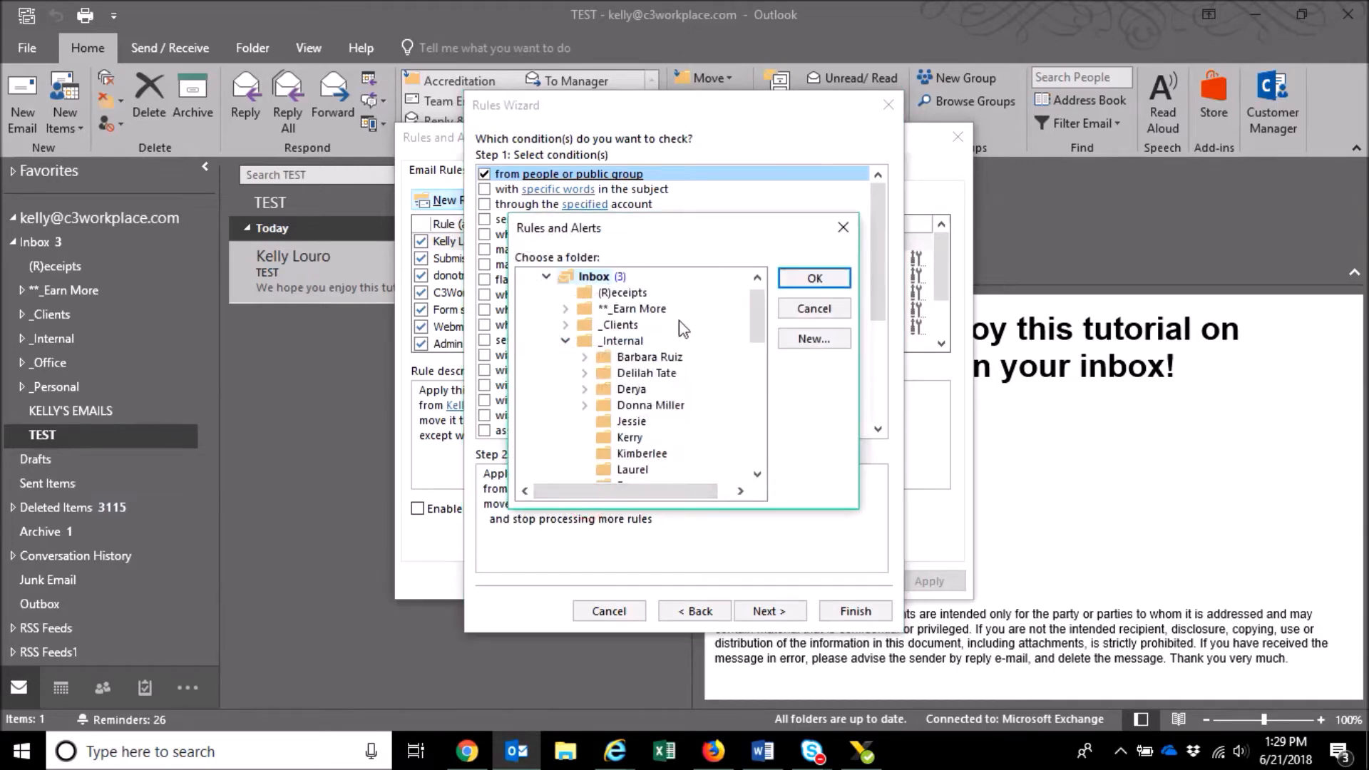
left_click(566, 342)
left_click(566, 325)
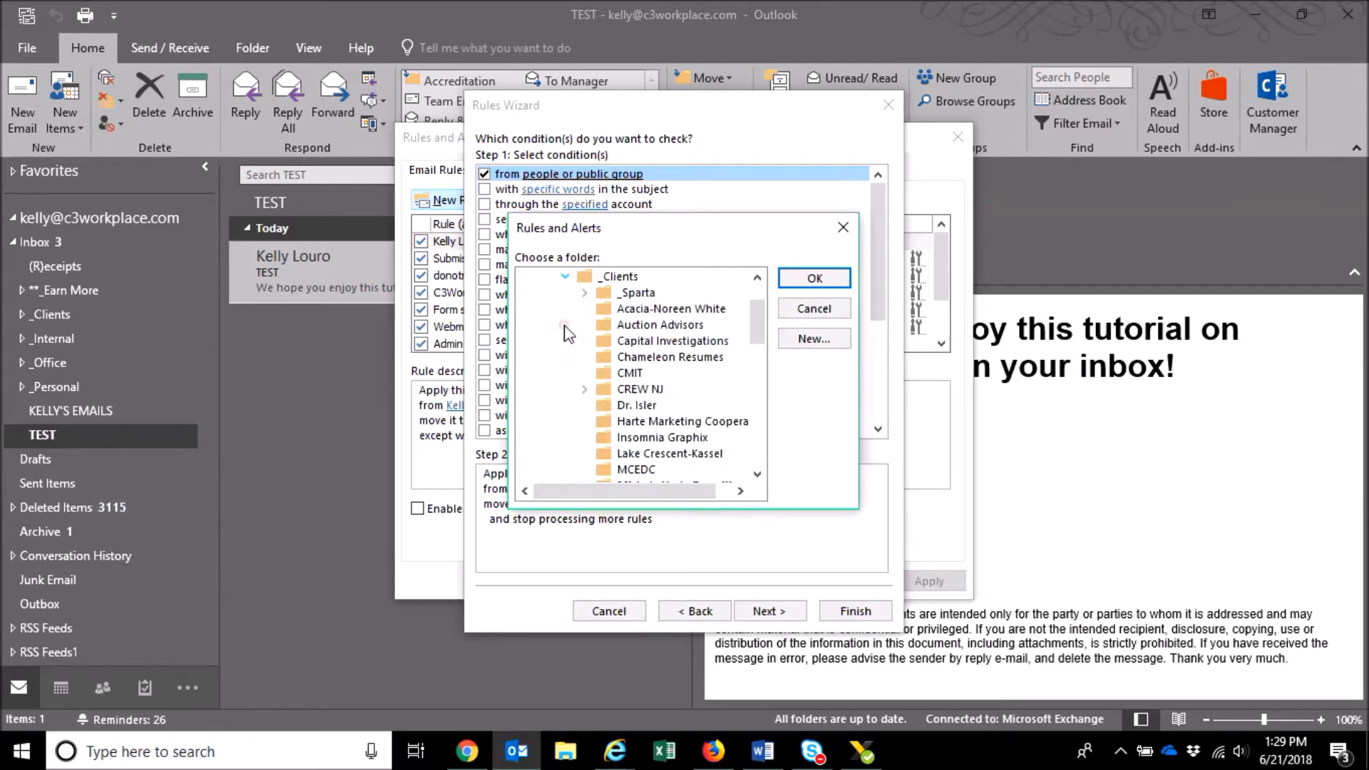
left_click(565, 276)
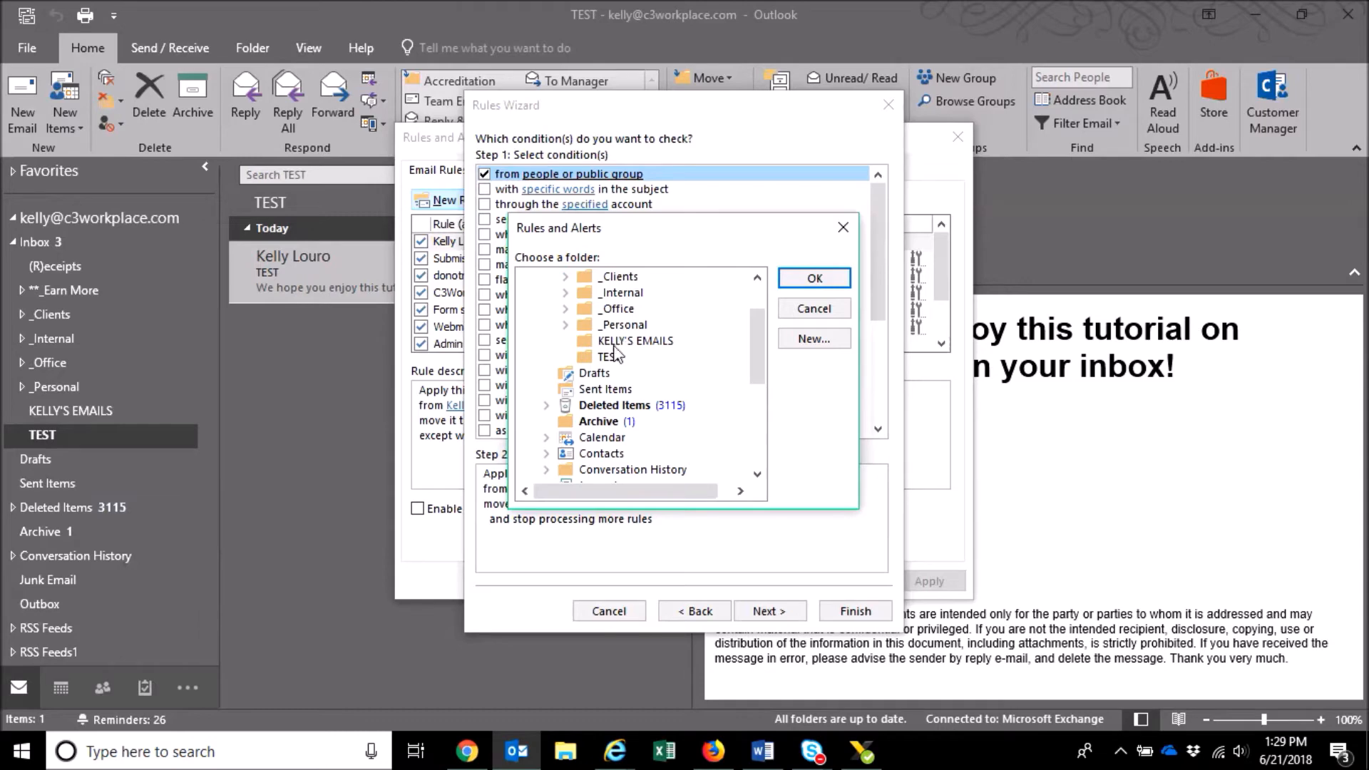
left_click(639, 342)
left_click(815, 279)
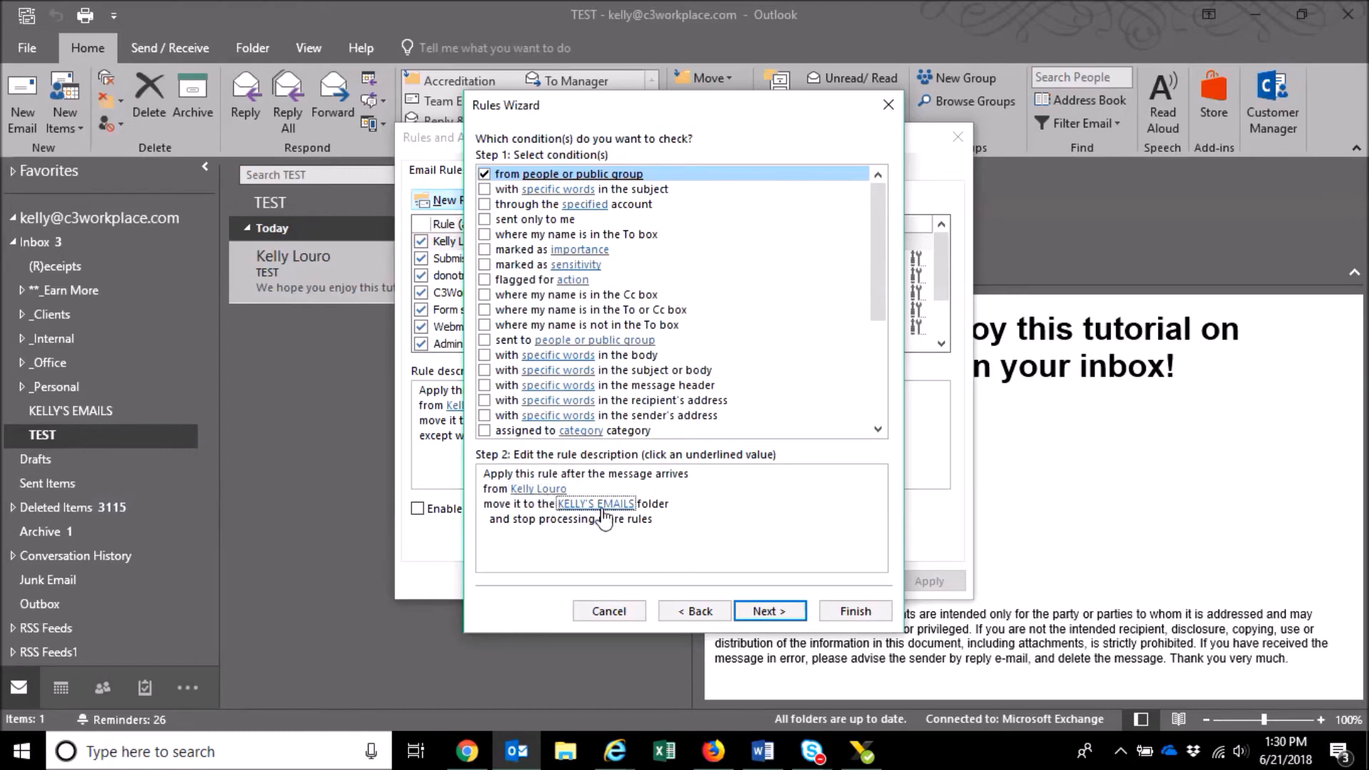
- Uncheck 'stop processing more rules' and advance to exceptions, leaving all of them unchecked
left_click(769, 611)
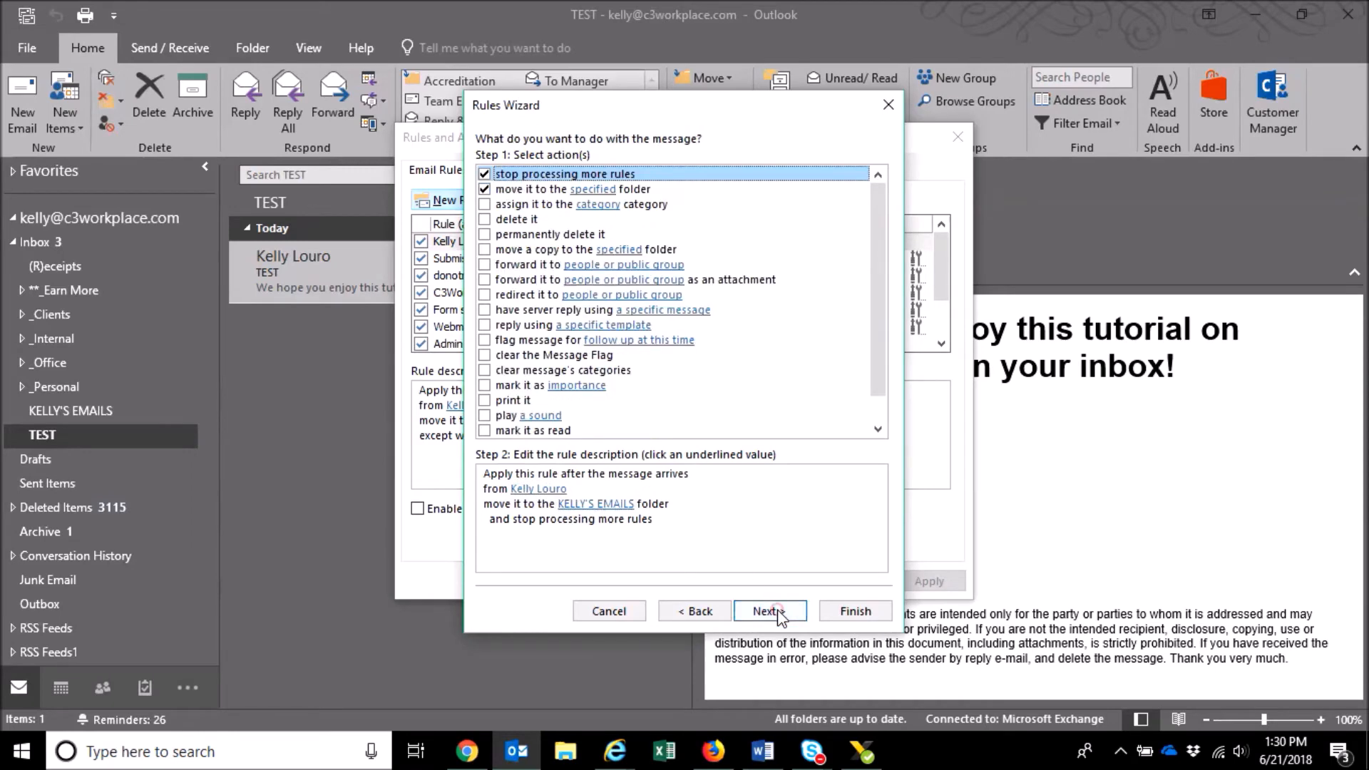
left_click(484, 174)
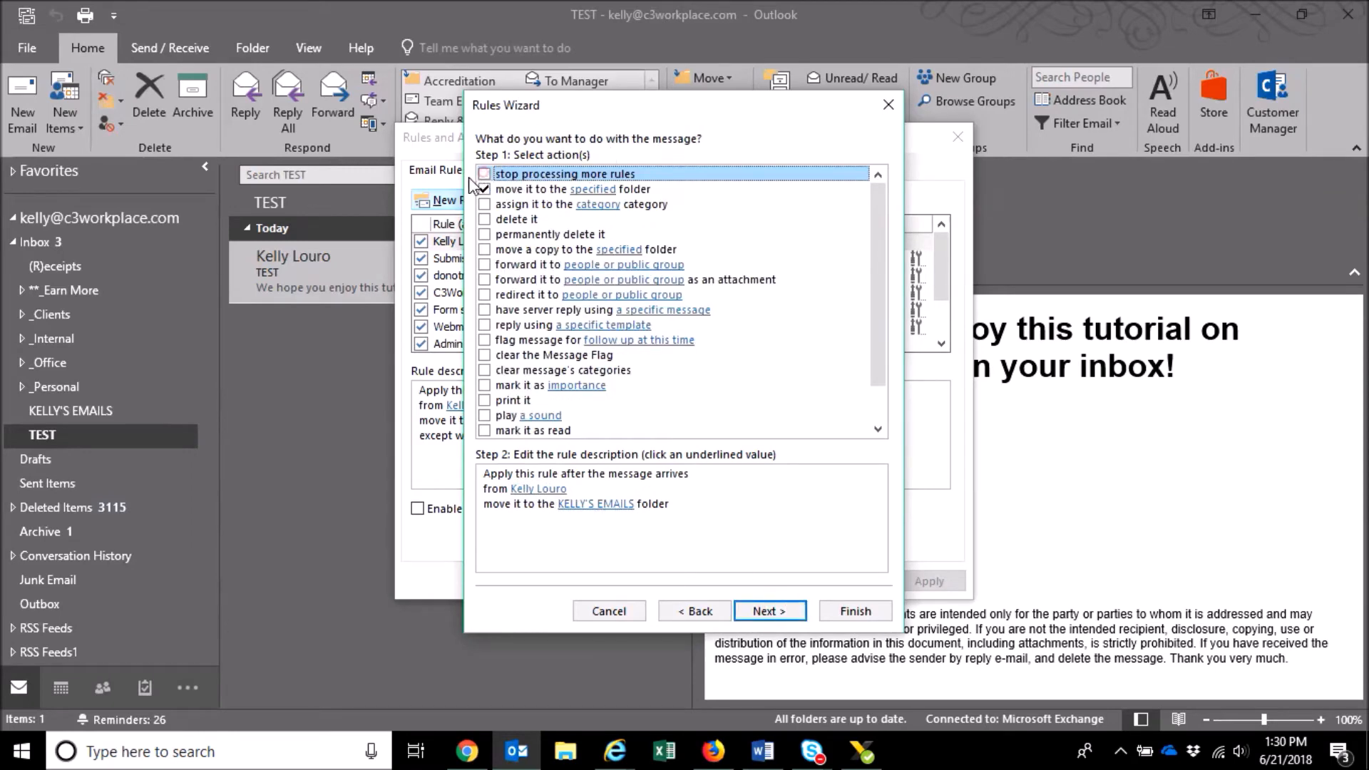
left_click(543, 529)
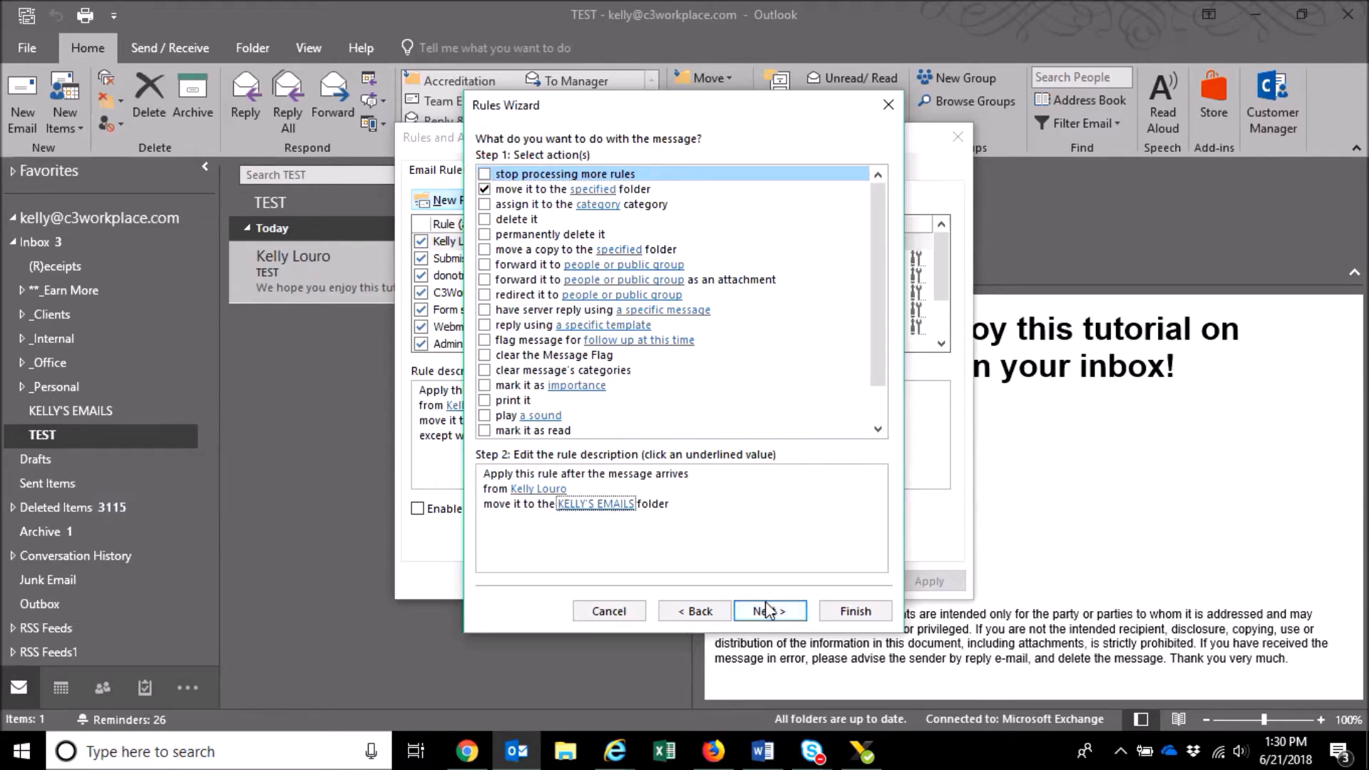
scroll(544, 225, "down", 1)
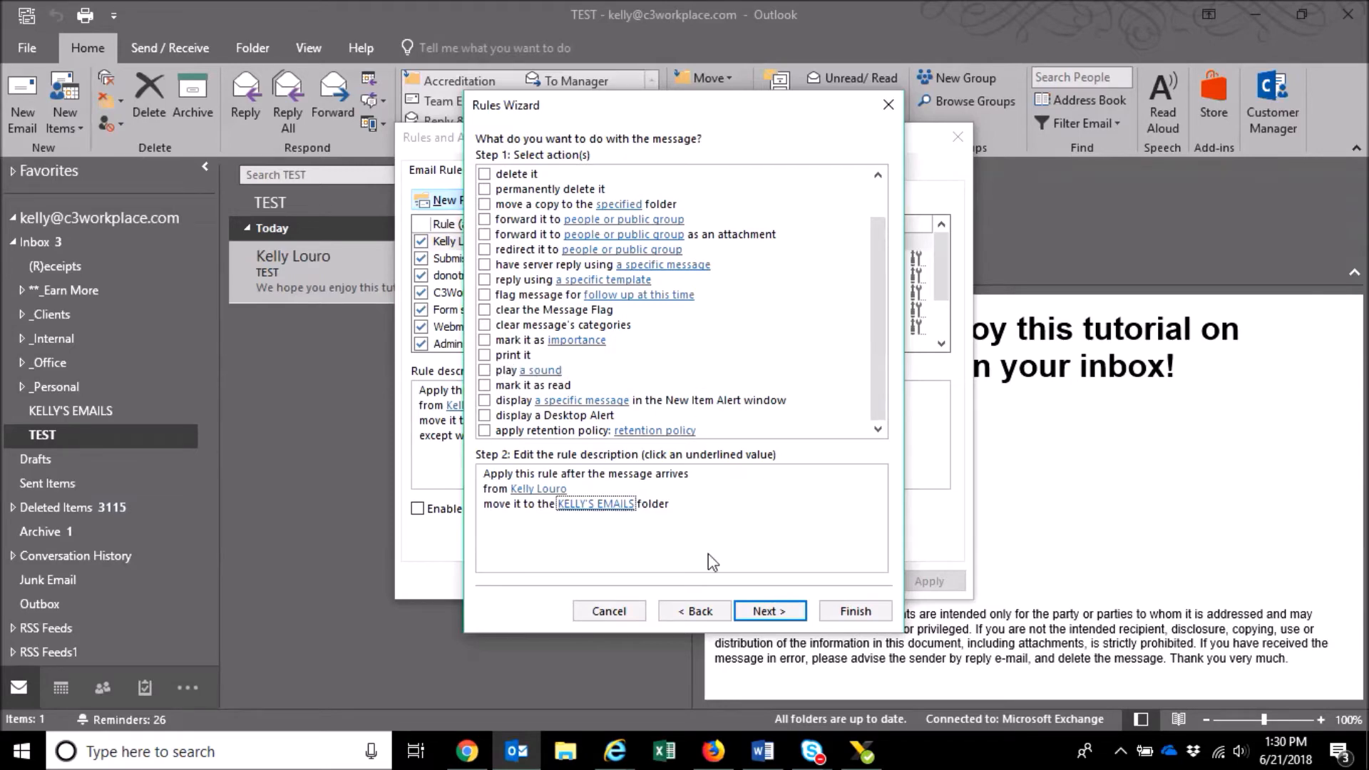
left_click(762, 612)
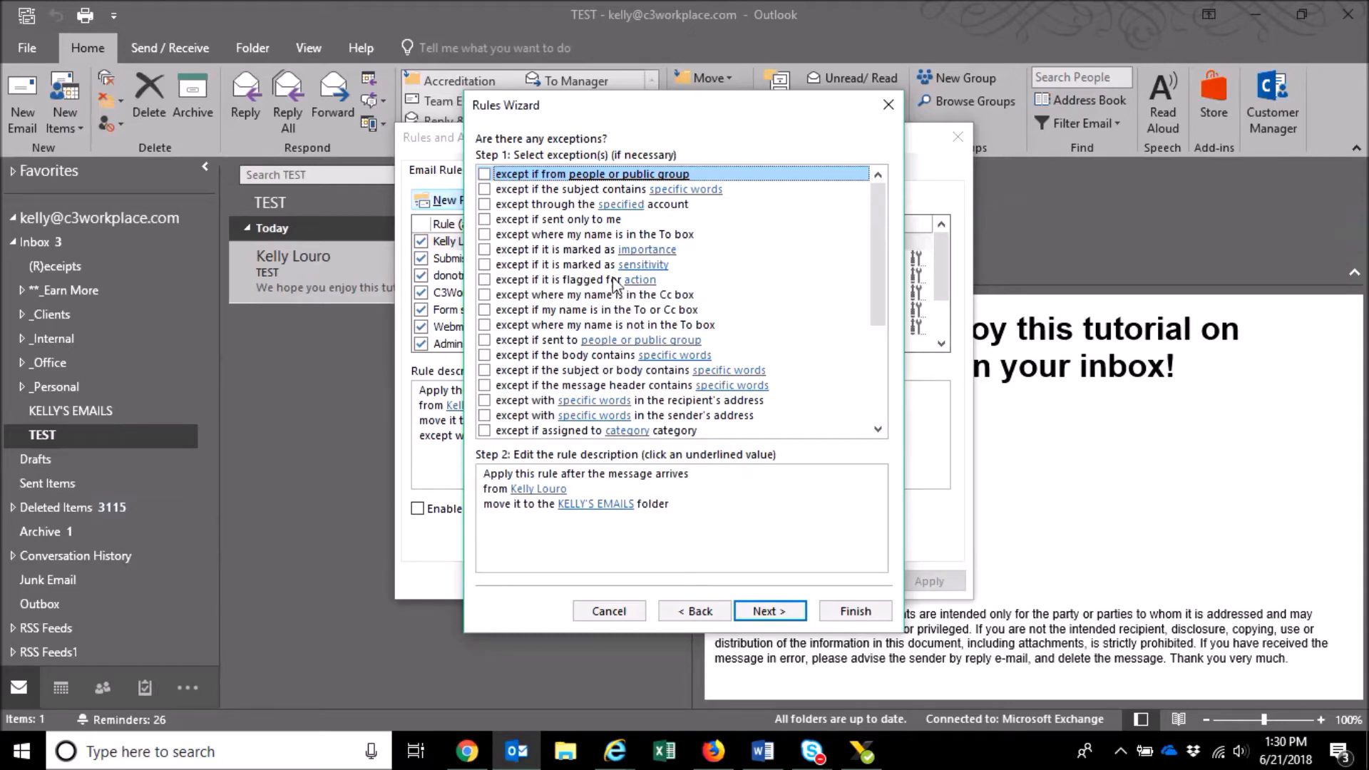
scroll(615, 275, "down", 1)
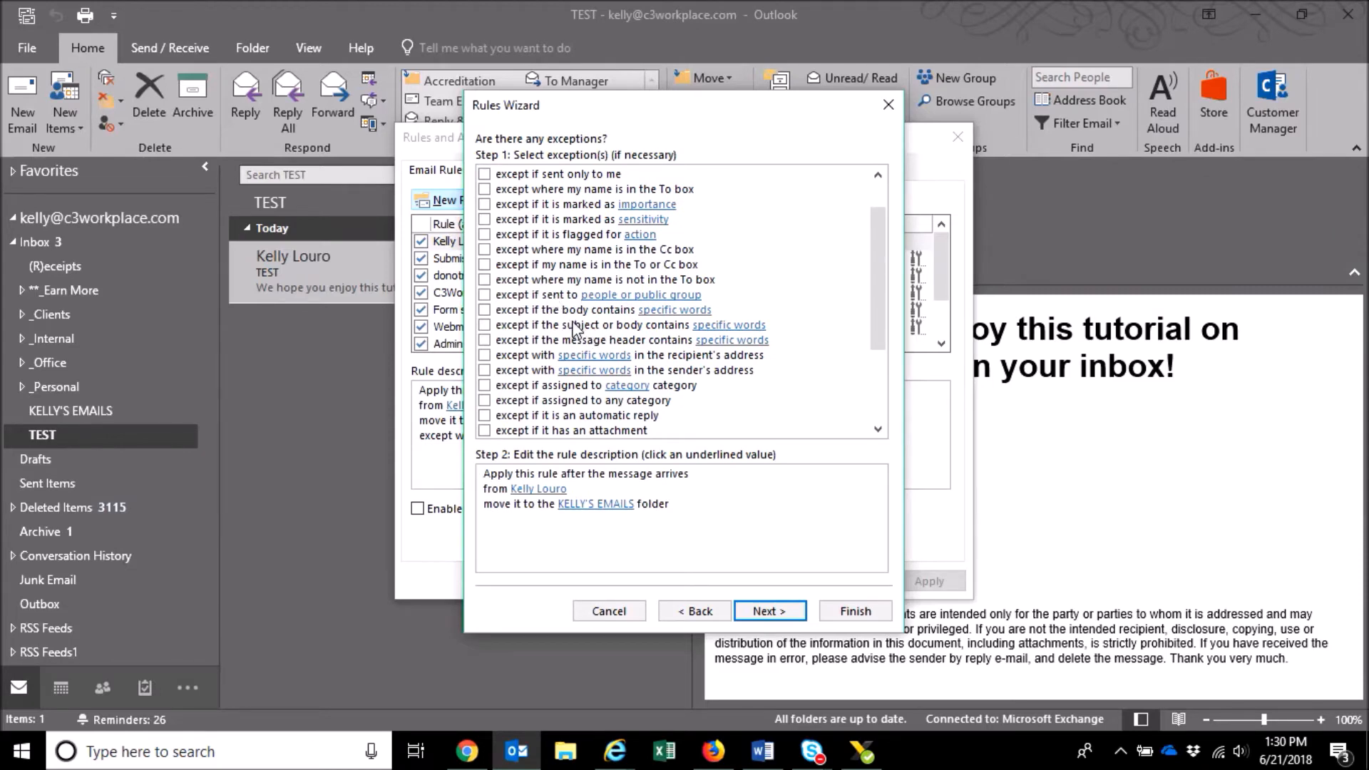
scroll(582, 410, "down", 3)
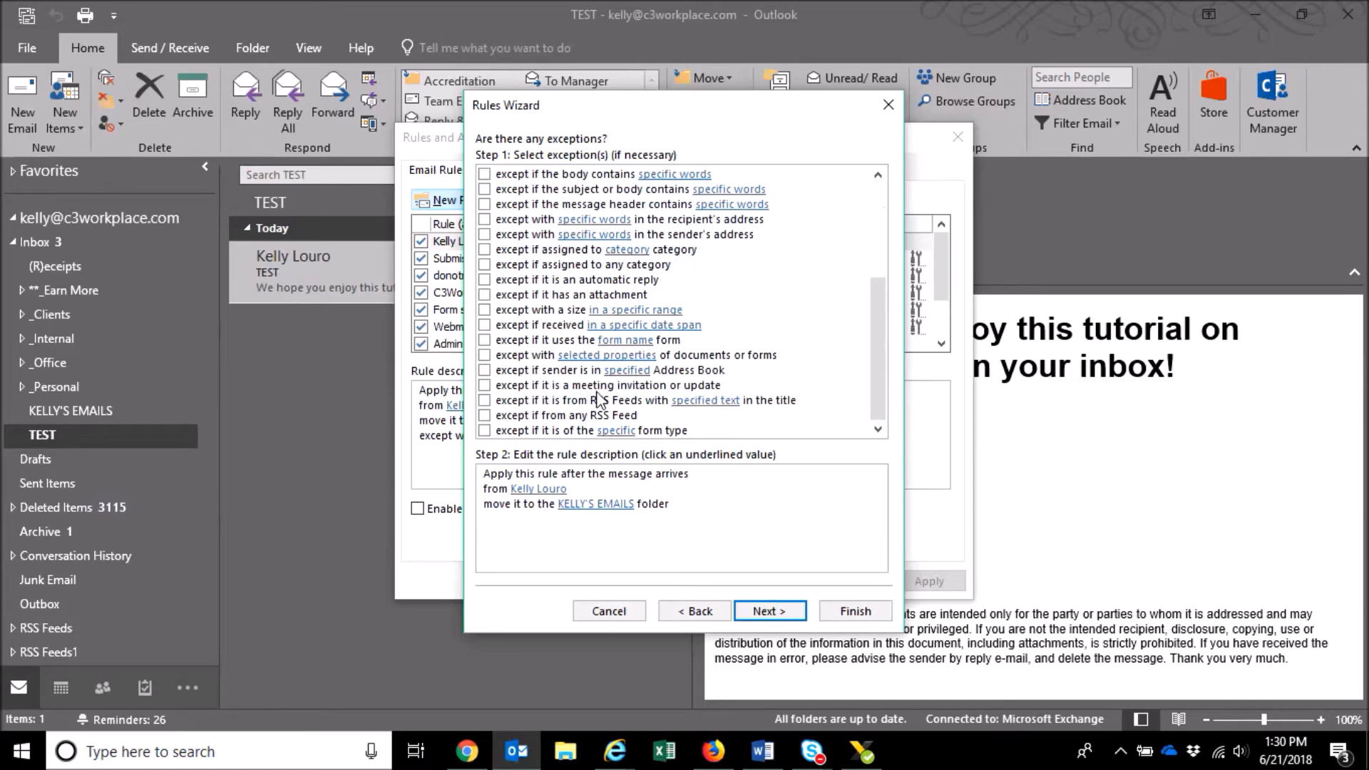
- Reach Finish rule setup and keep the suggested rule name unchanged
left_click(767, 612)
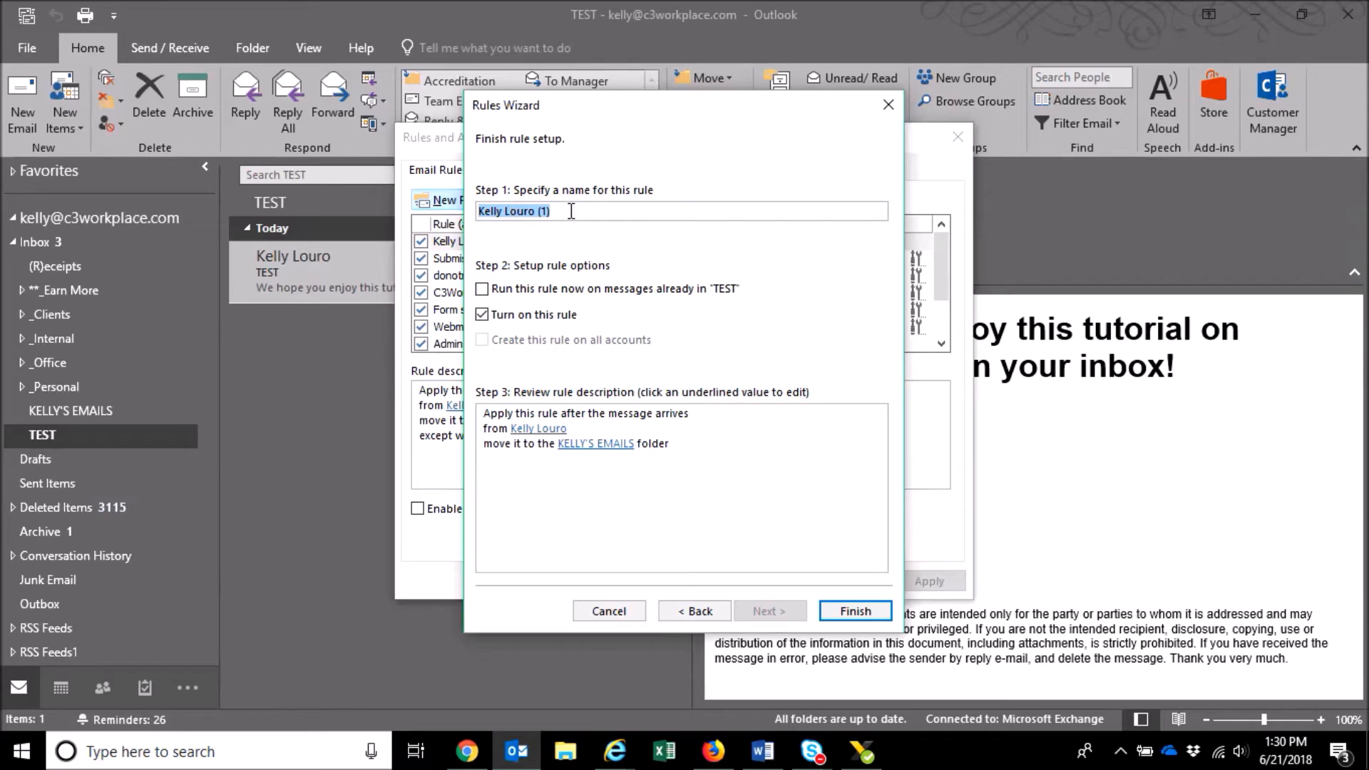
left_click(571, 211)
left_click_drag(483, 211, 589, 214)
left_click(588, 214)
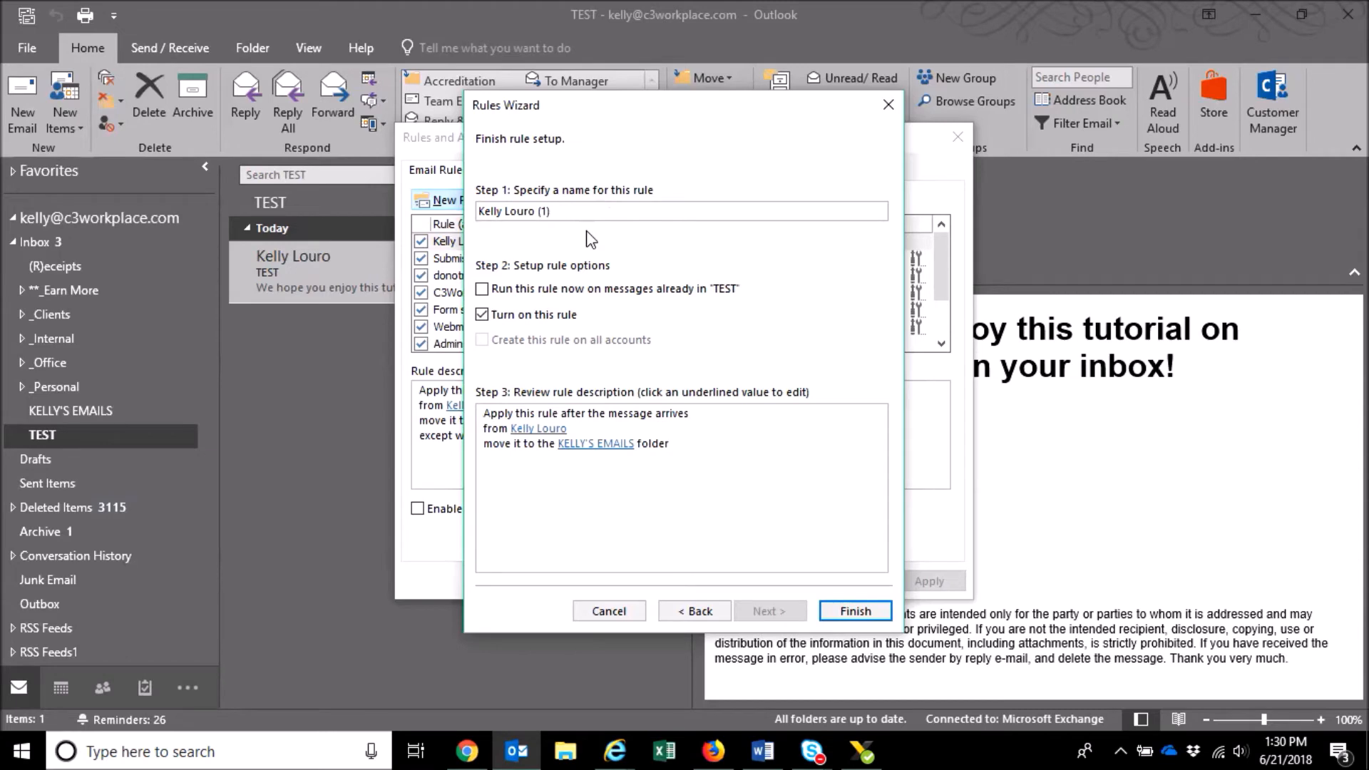
key("Tab")
- Enable 'Run this rule now on messages already in TEST', finish the rule and apply
left_click(481, 291)
left_click(626, 445)
left_click(841, 612)
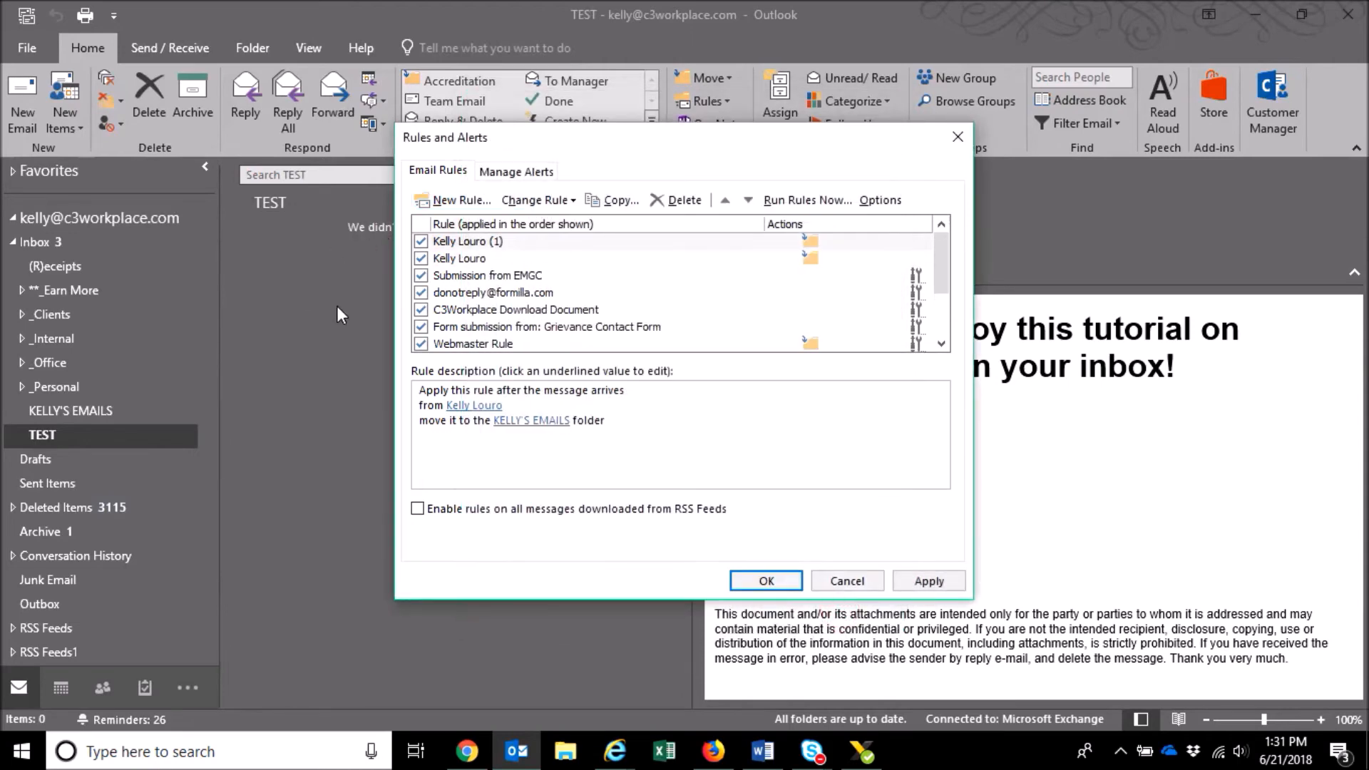
left_click(968, 148)
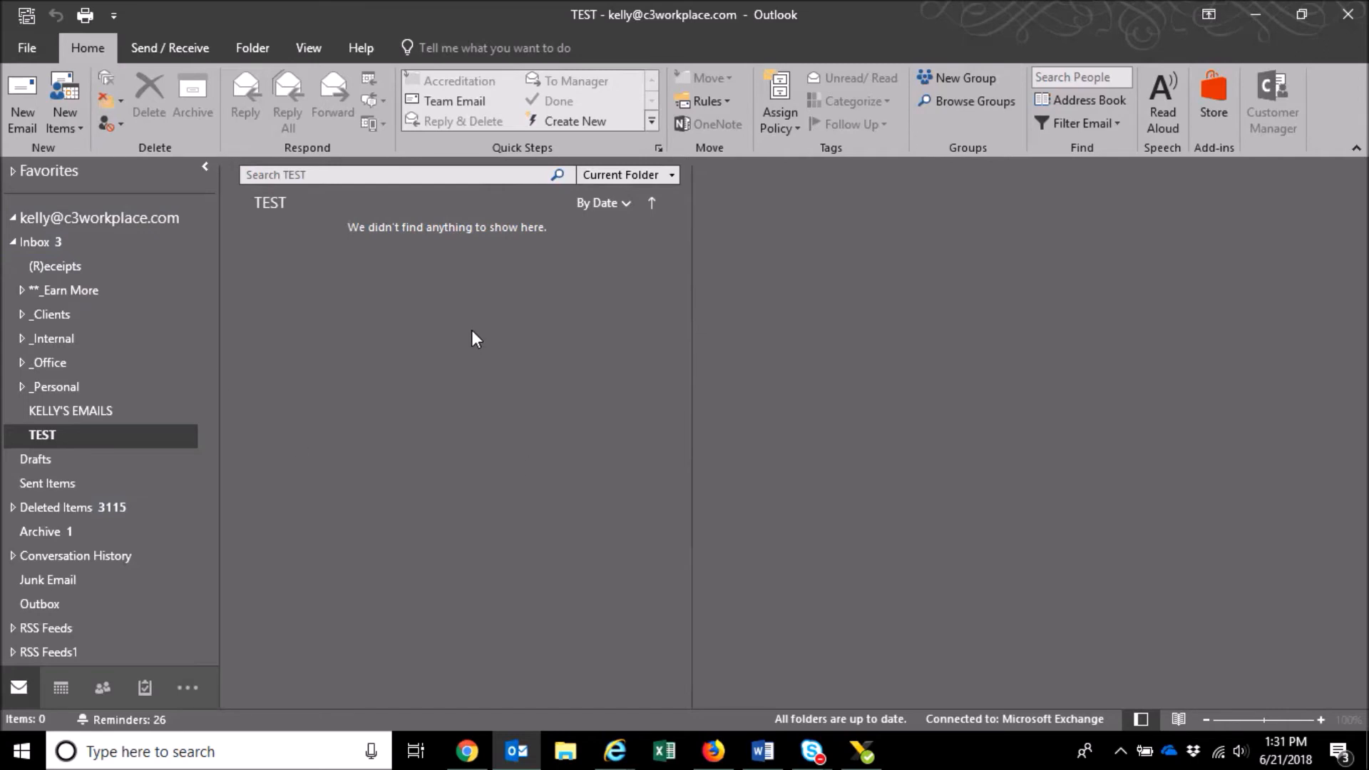
- Open the KELLY'S EMAILS folder to view the moved TEST message
left_click(40, 413)
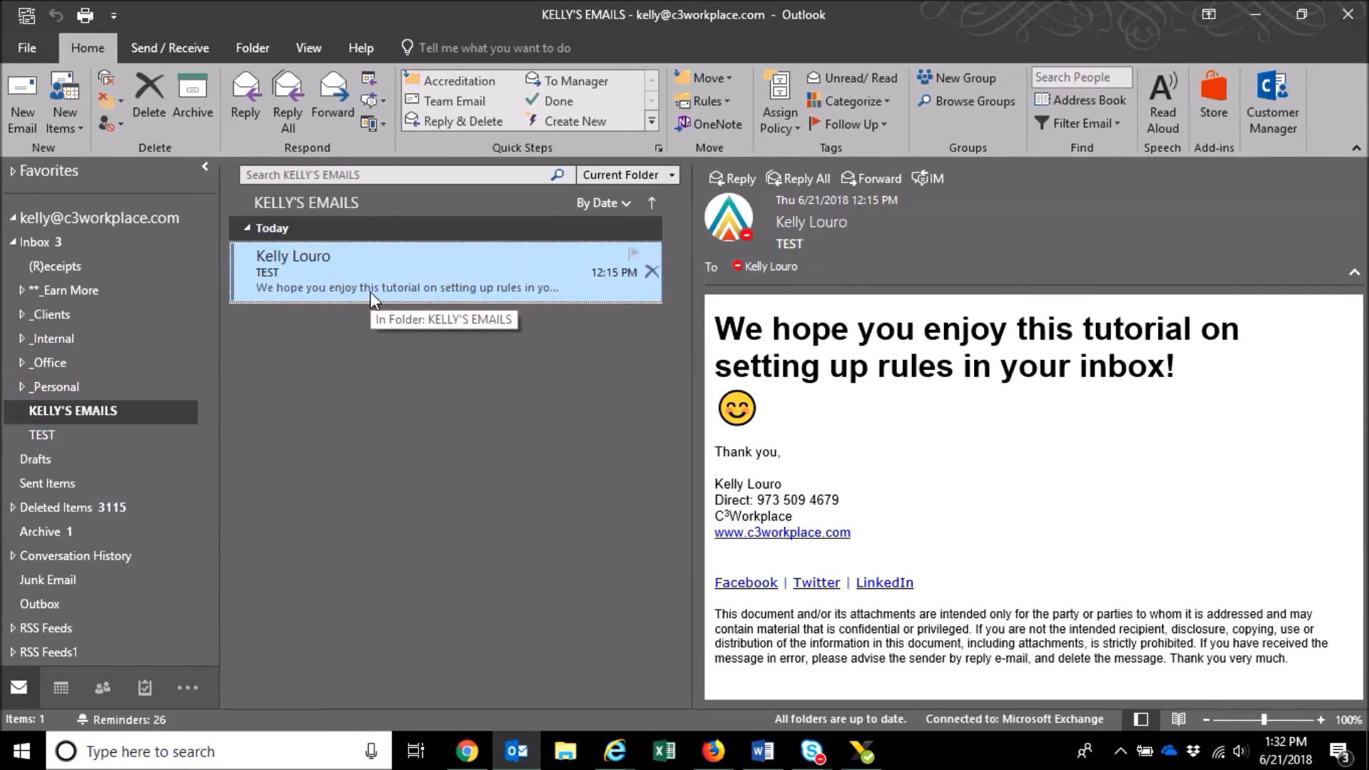
left_click(42, 435)
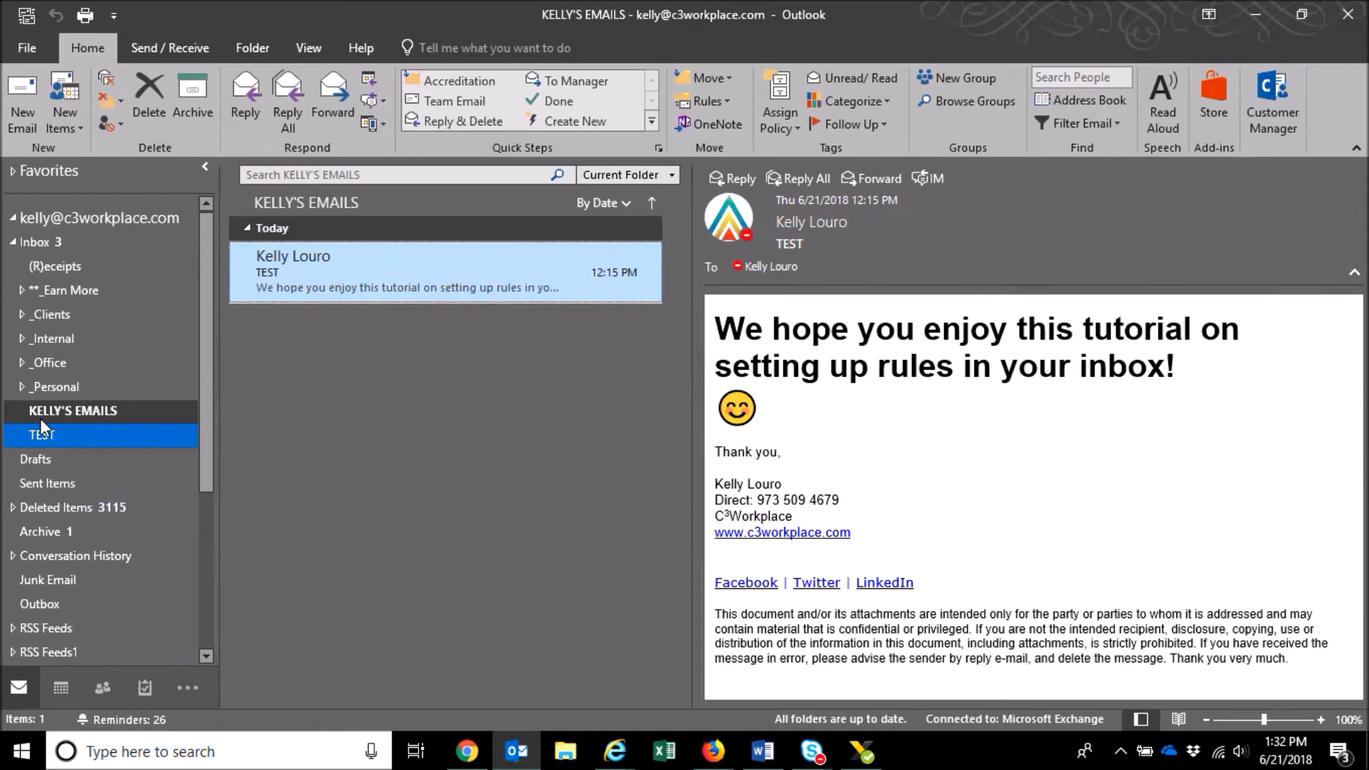
- Set KELLY'S EMAILS folder properties to show the total number of items
right_click(45, 410)
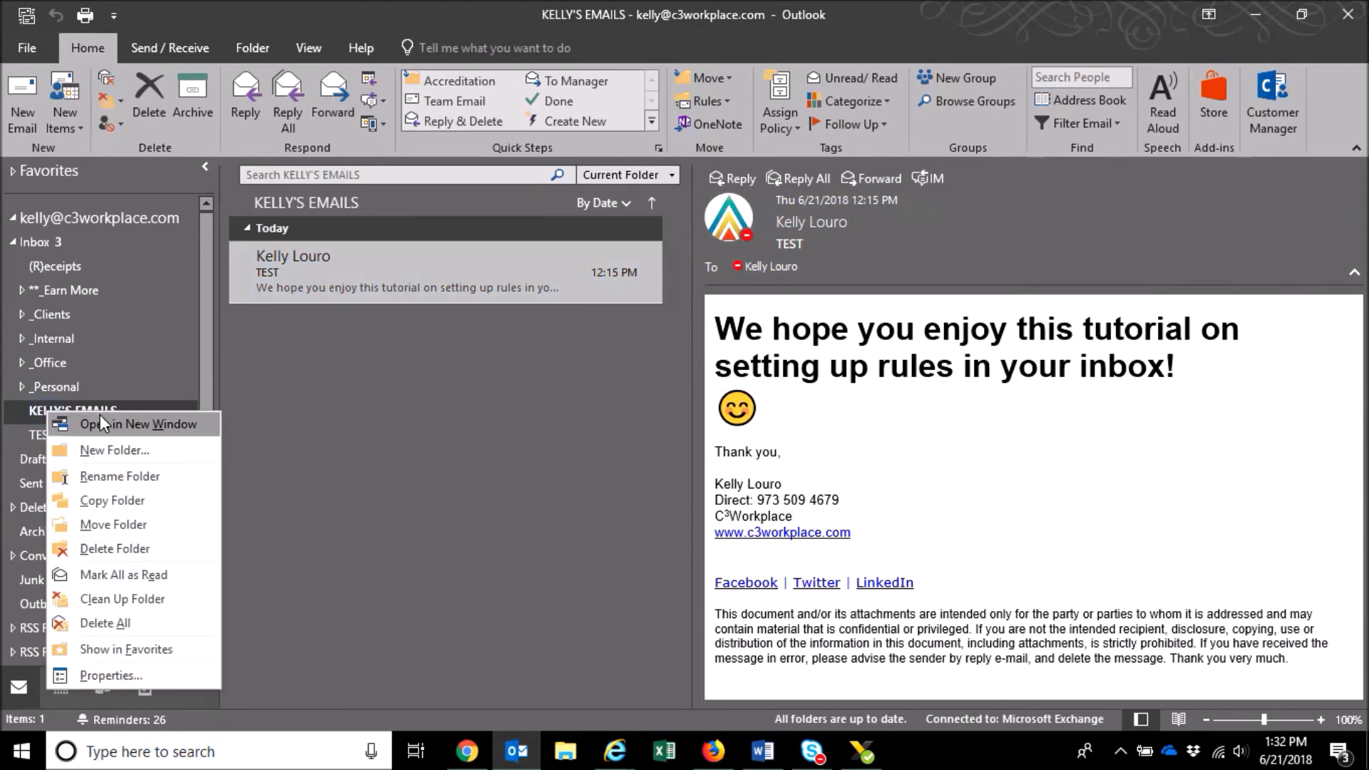
left_click(103, 676)
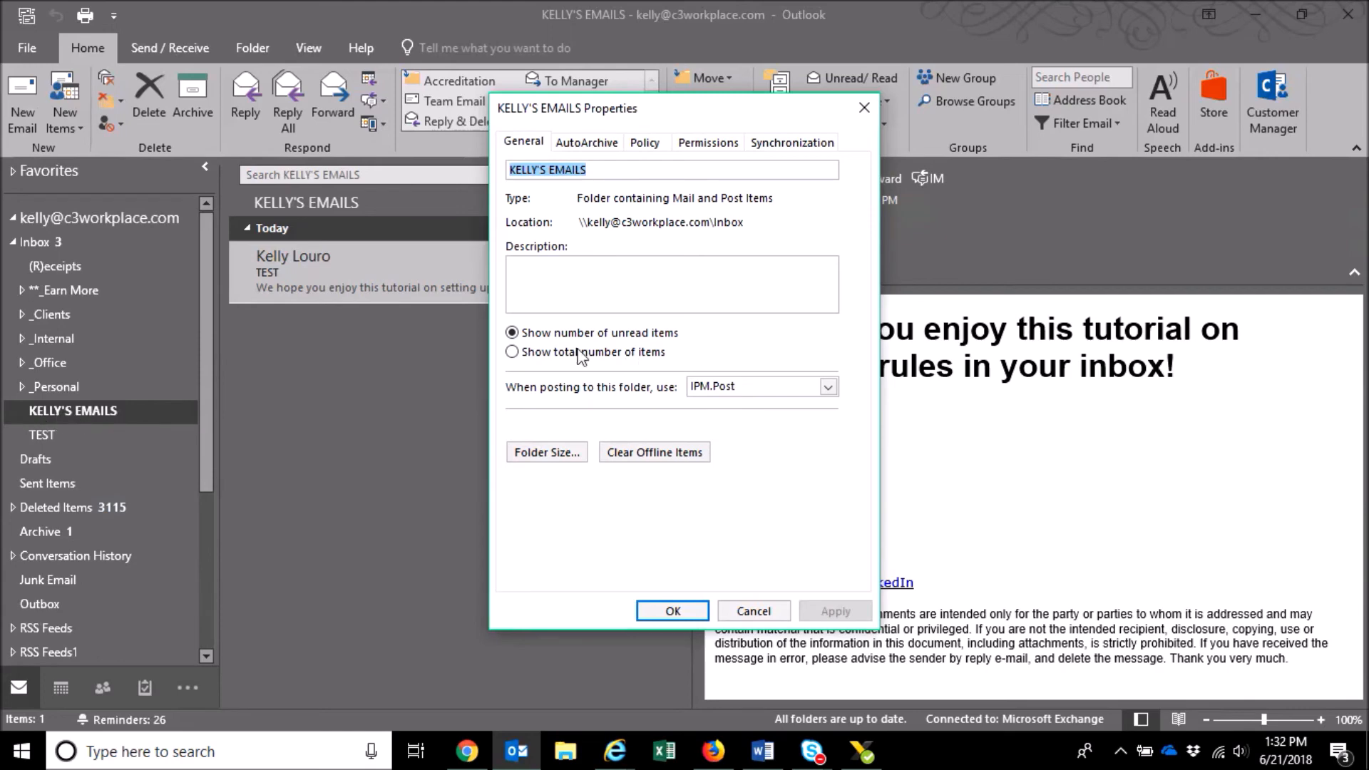
left_click(512, 352)
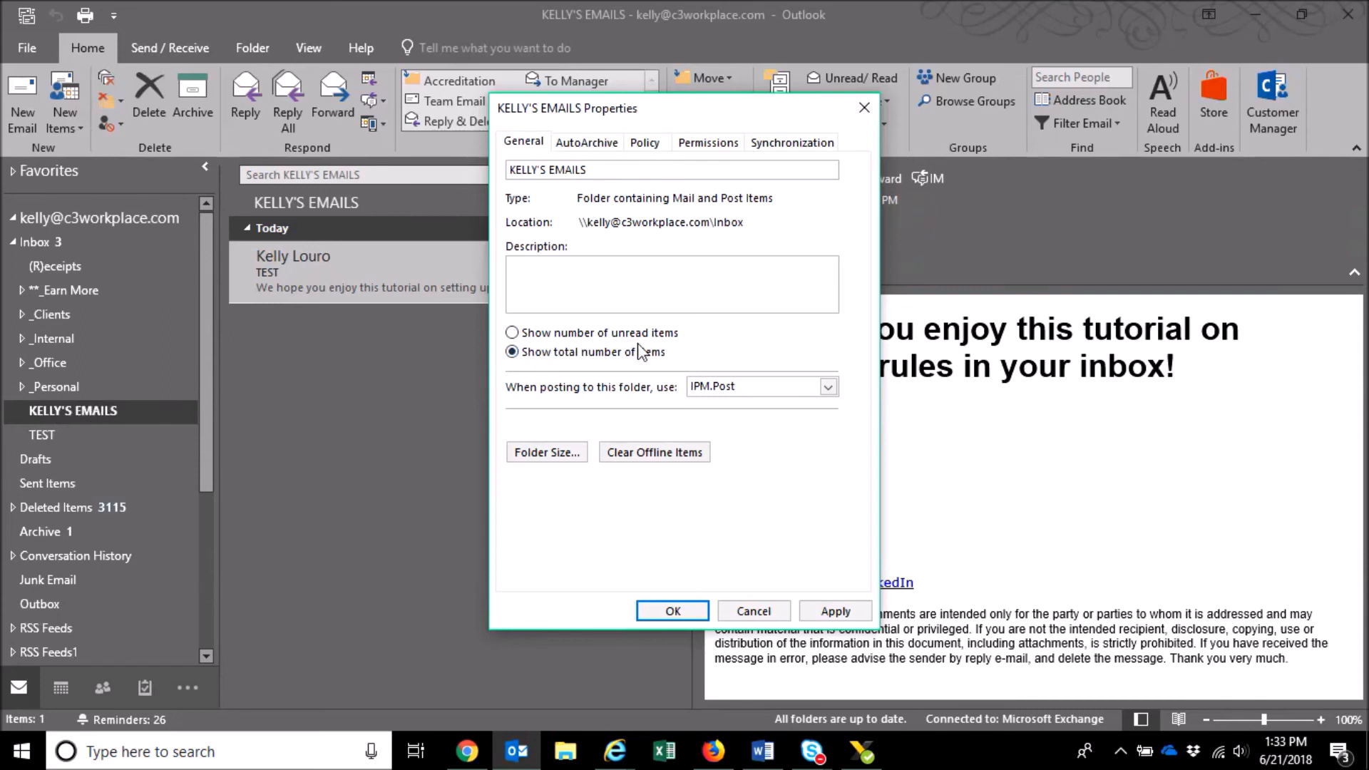
left_click(674, 611)
- Reselect the KELLY'S EMAILS folder, now showing [1], and its TEST message
left_click(92, 435)
left_click(84, 413)
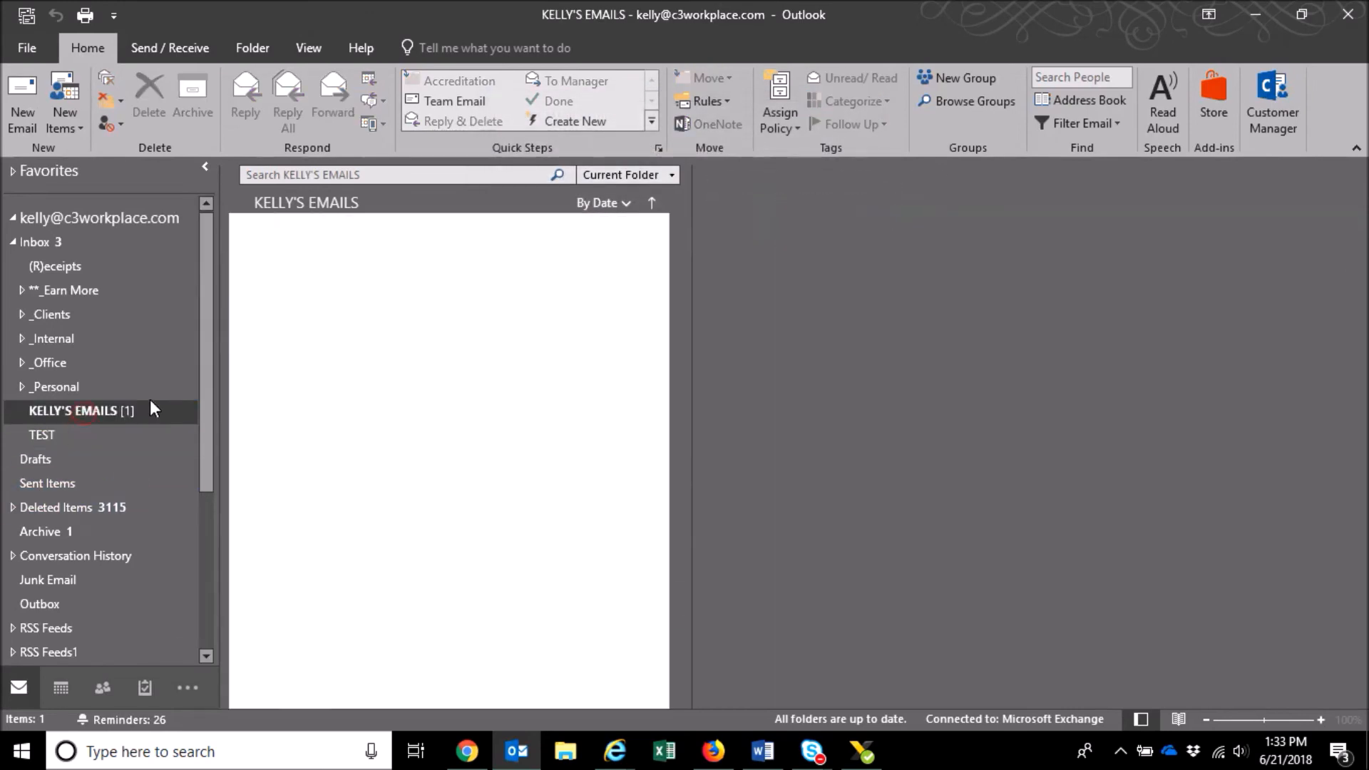
left_click(376, 275)
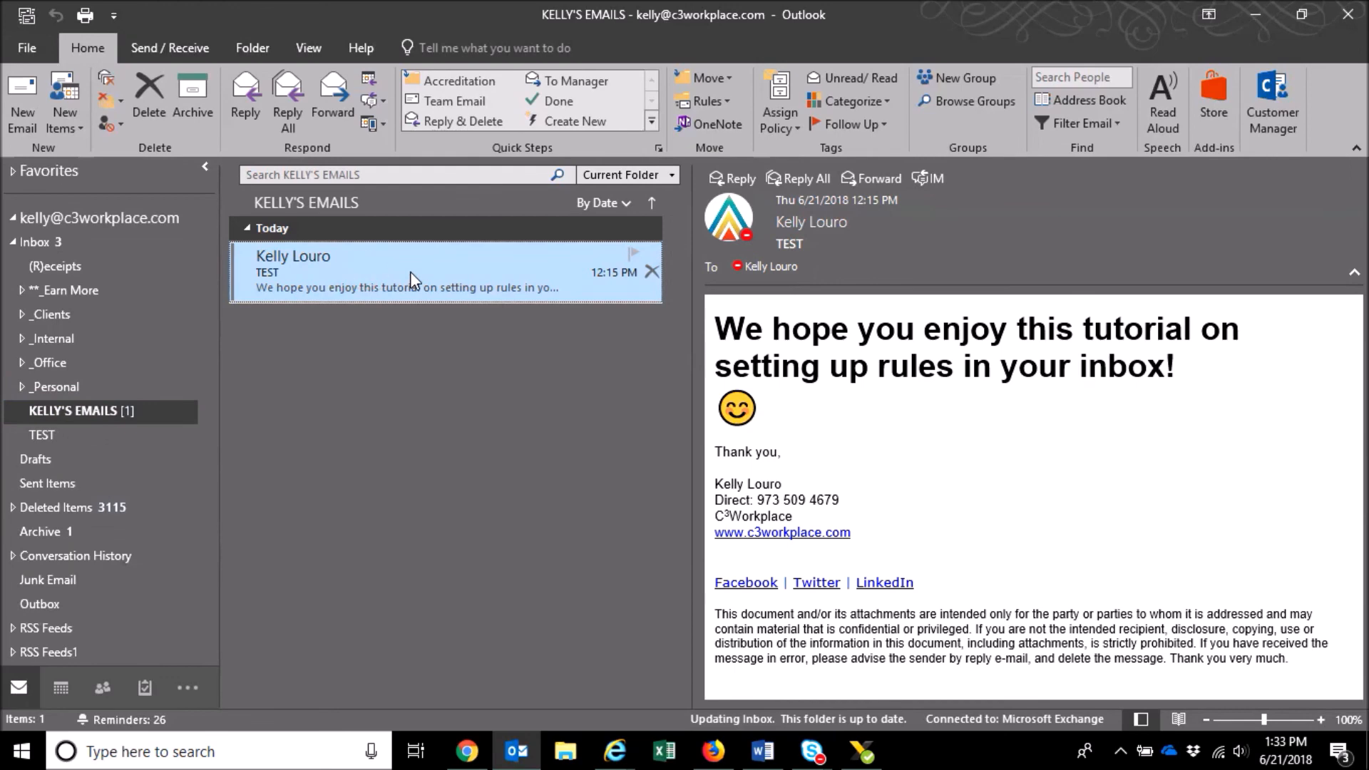
left_click(70, 413)
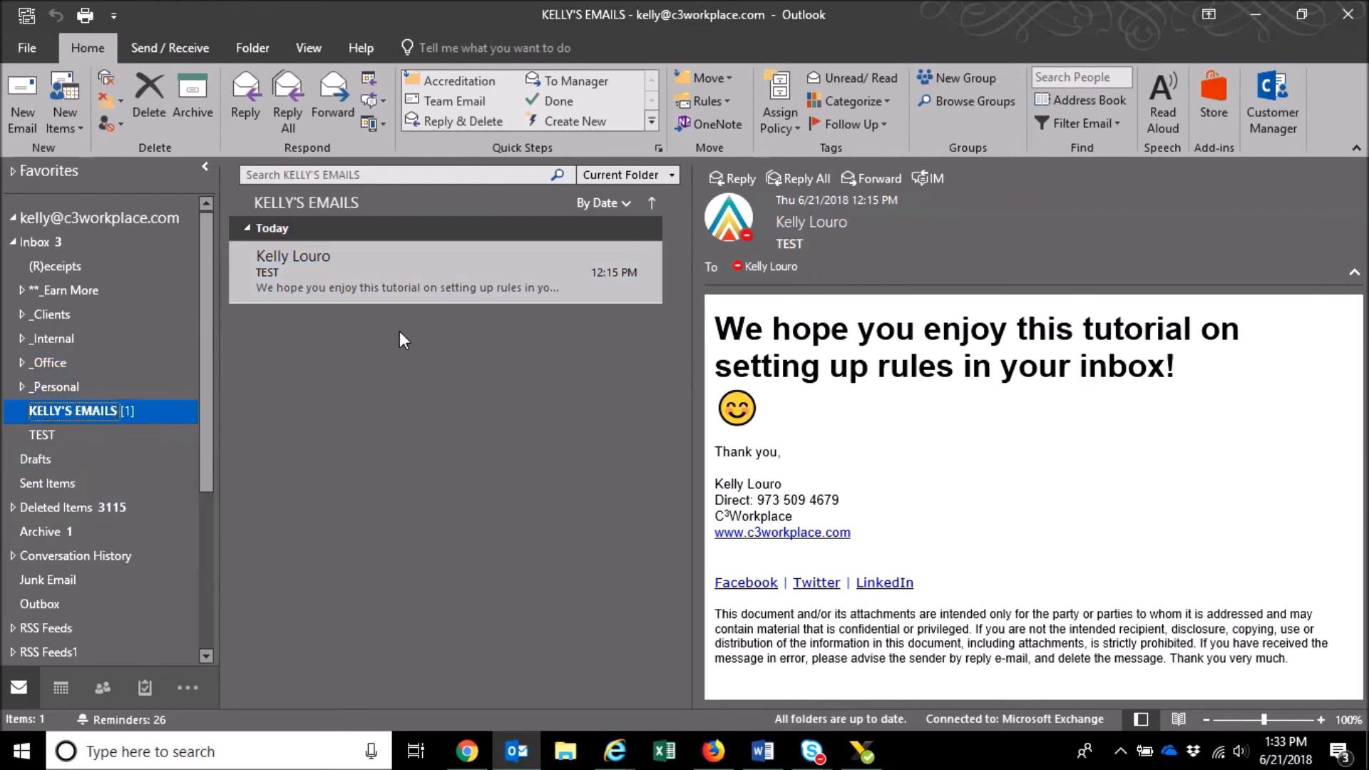
left_click(384, 288)
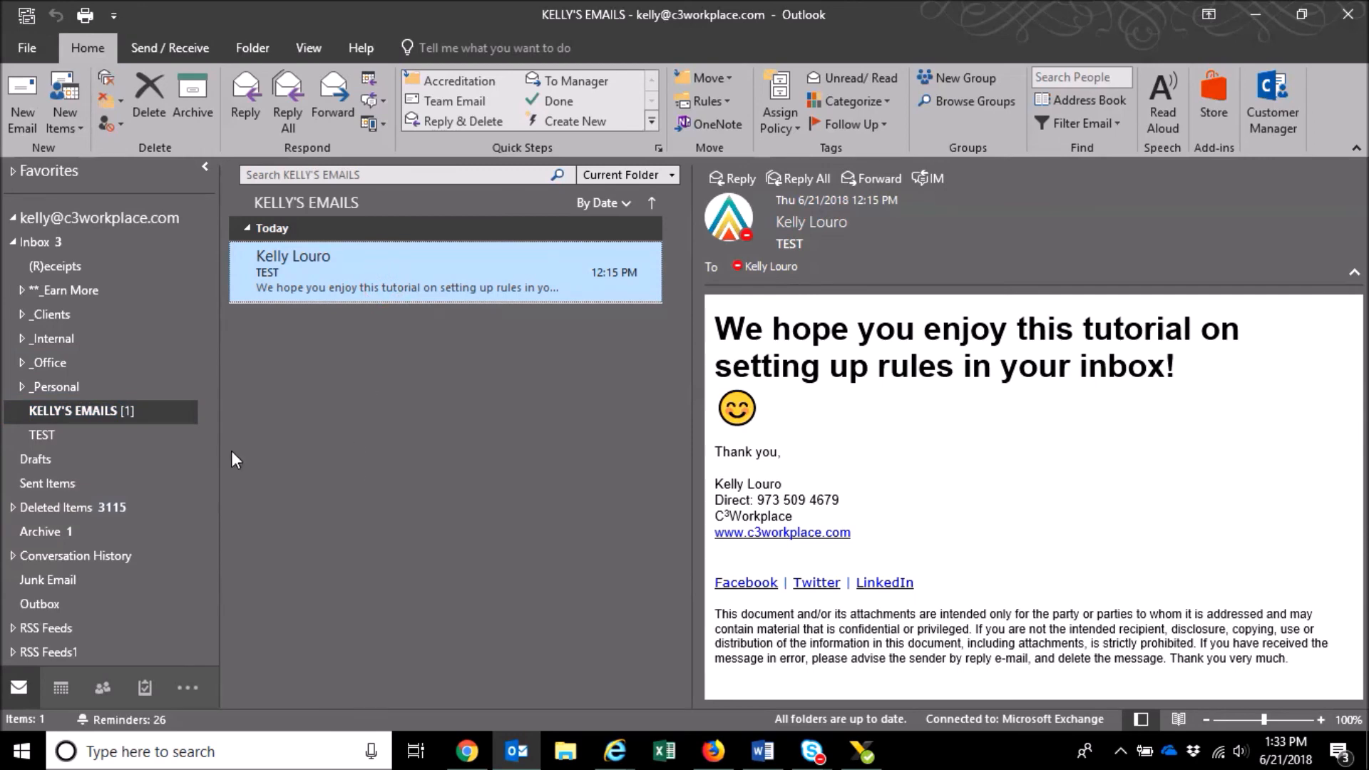